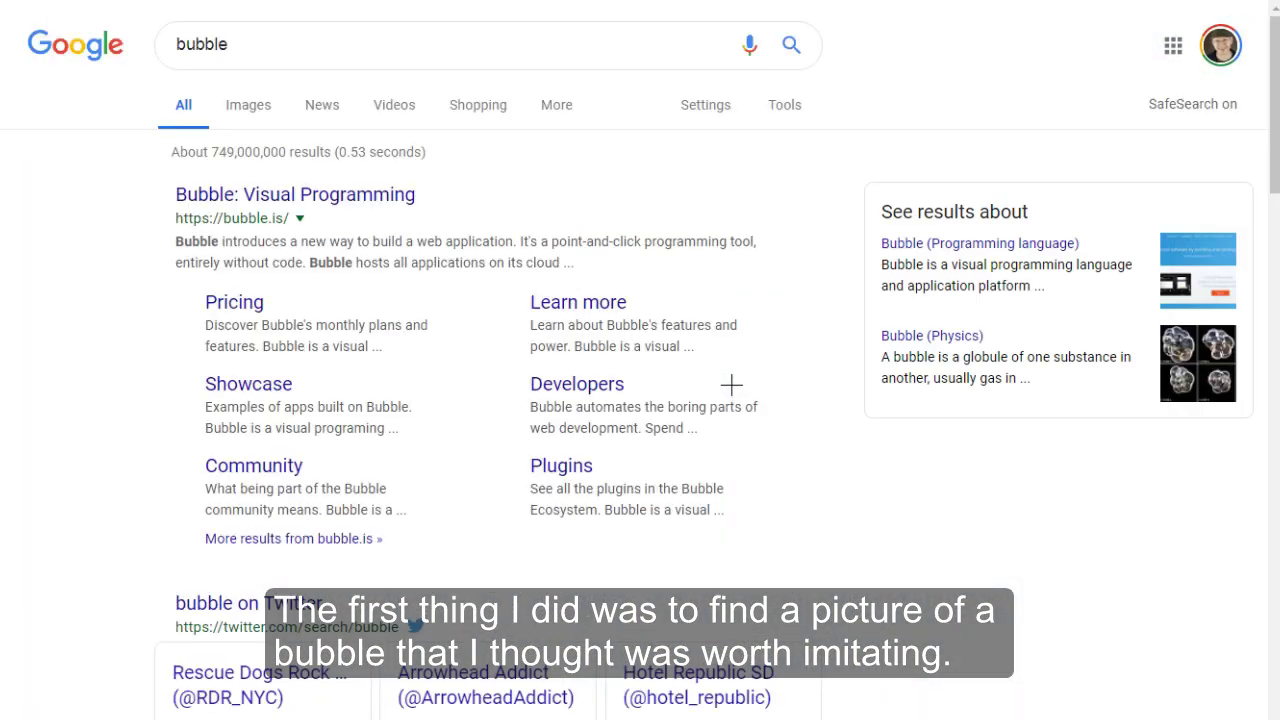
- Preview a clear glass bubble in the bubble image results, then search Google for 'circle'
left_click(273, 128)
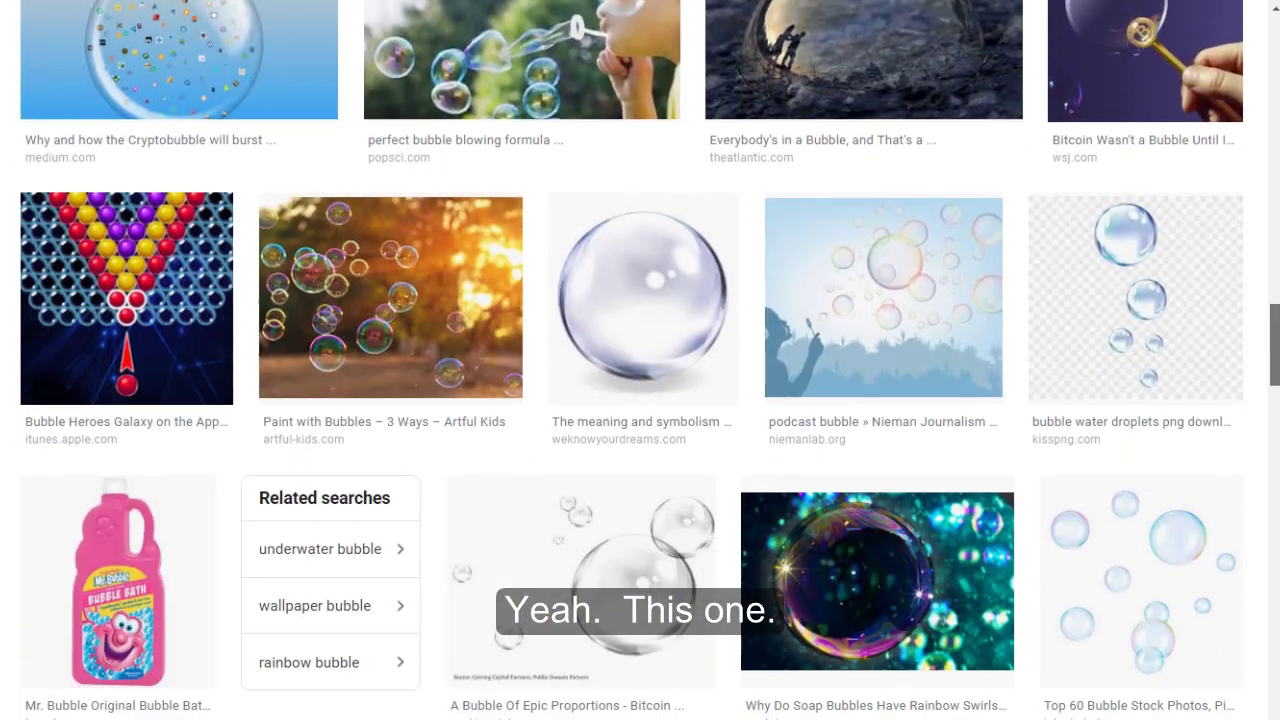
left_click(660, 285)
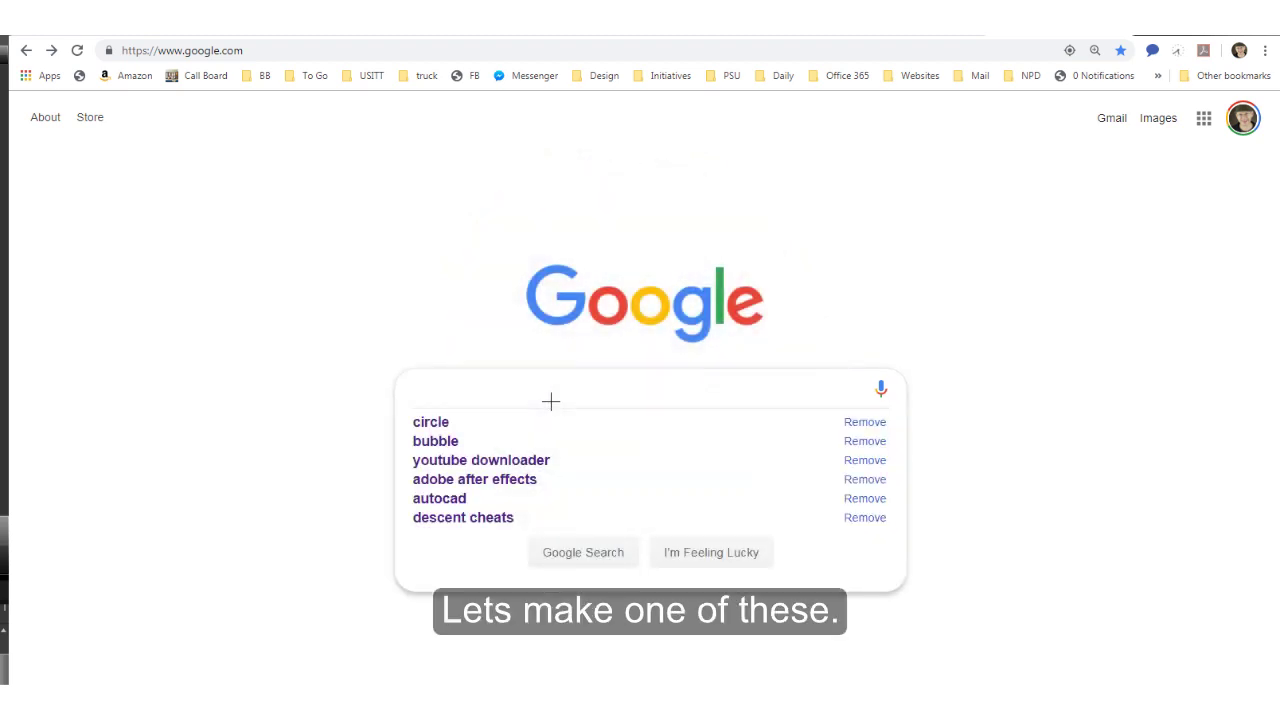
type("circle")
key("Return")
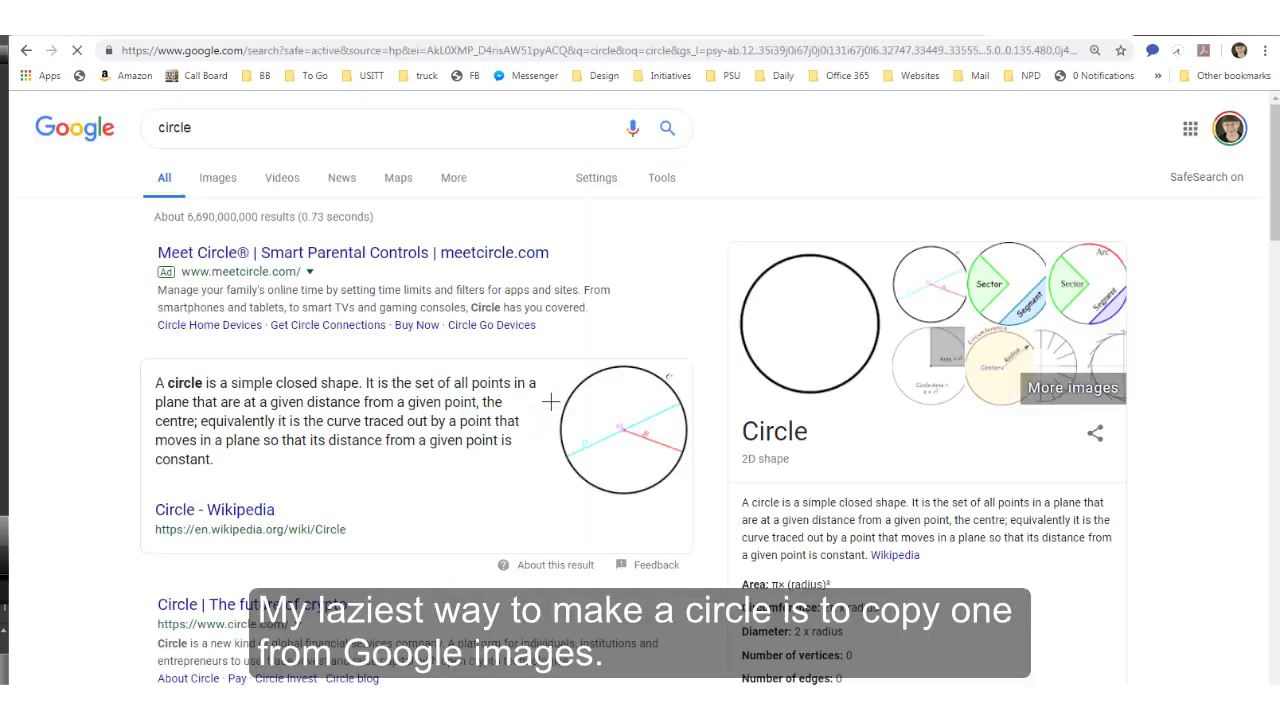
- Copy the plain outlined circle image from the circle image results and return to Photoshop
left_click(212, 179)
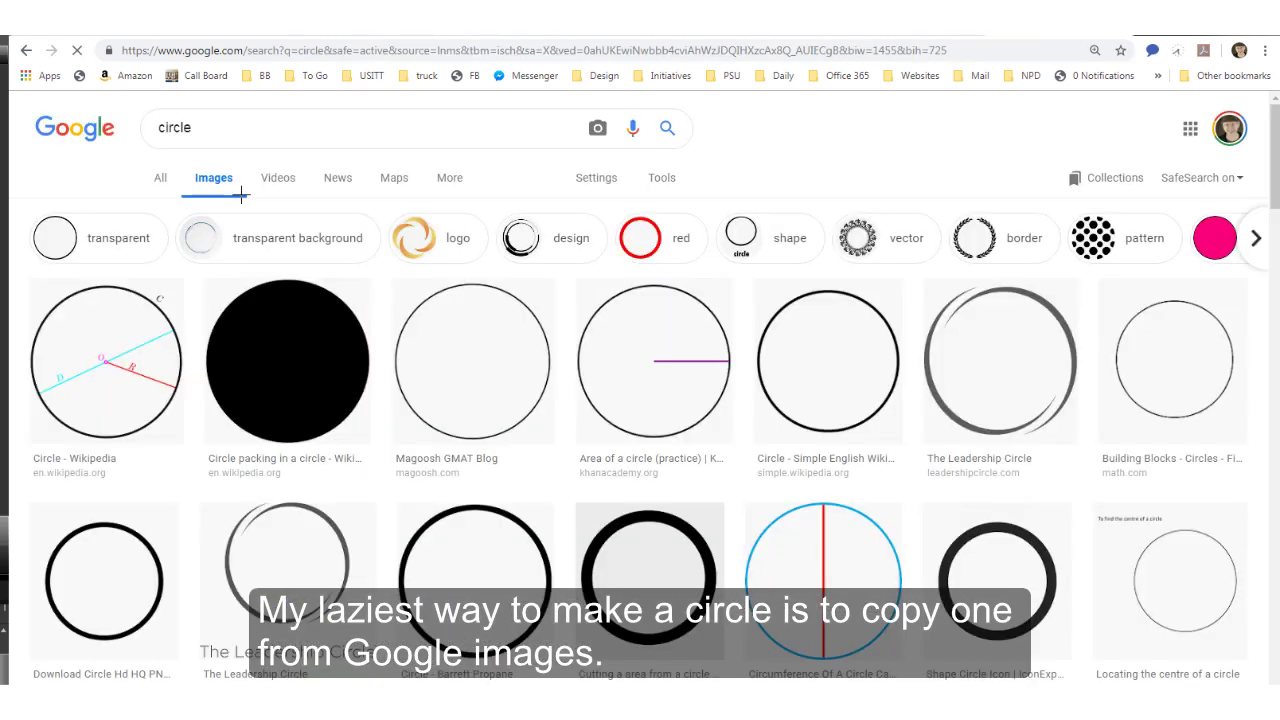
left_click(499, 385)
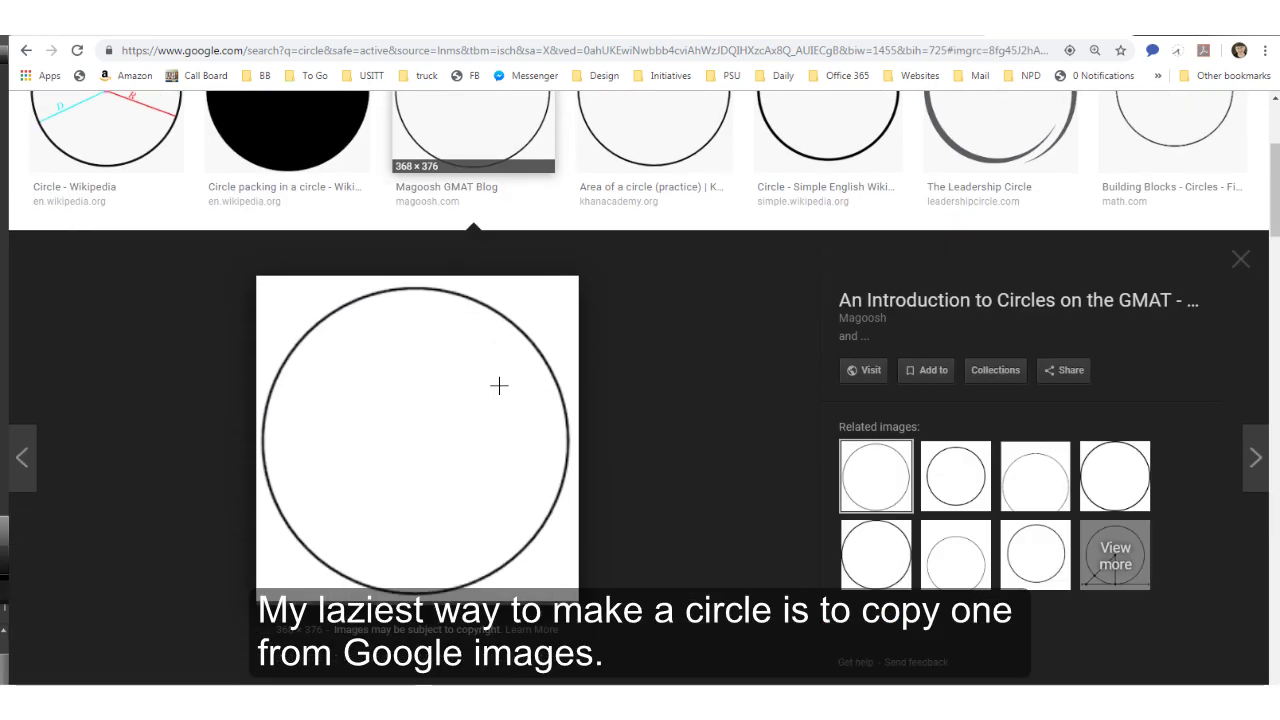
right_click(463, 427)
left_click(511, 590)
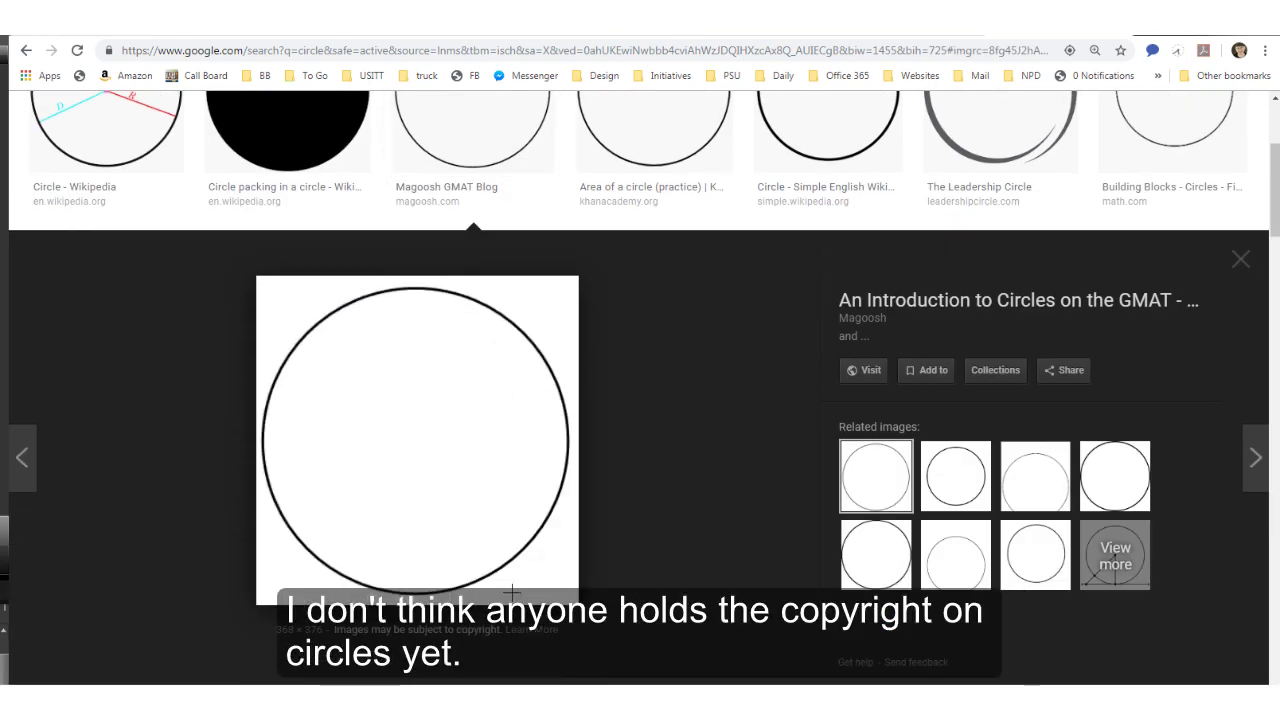
key("alt+Tab")
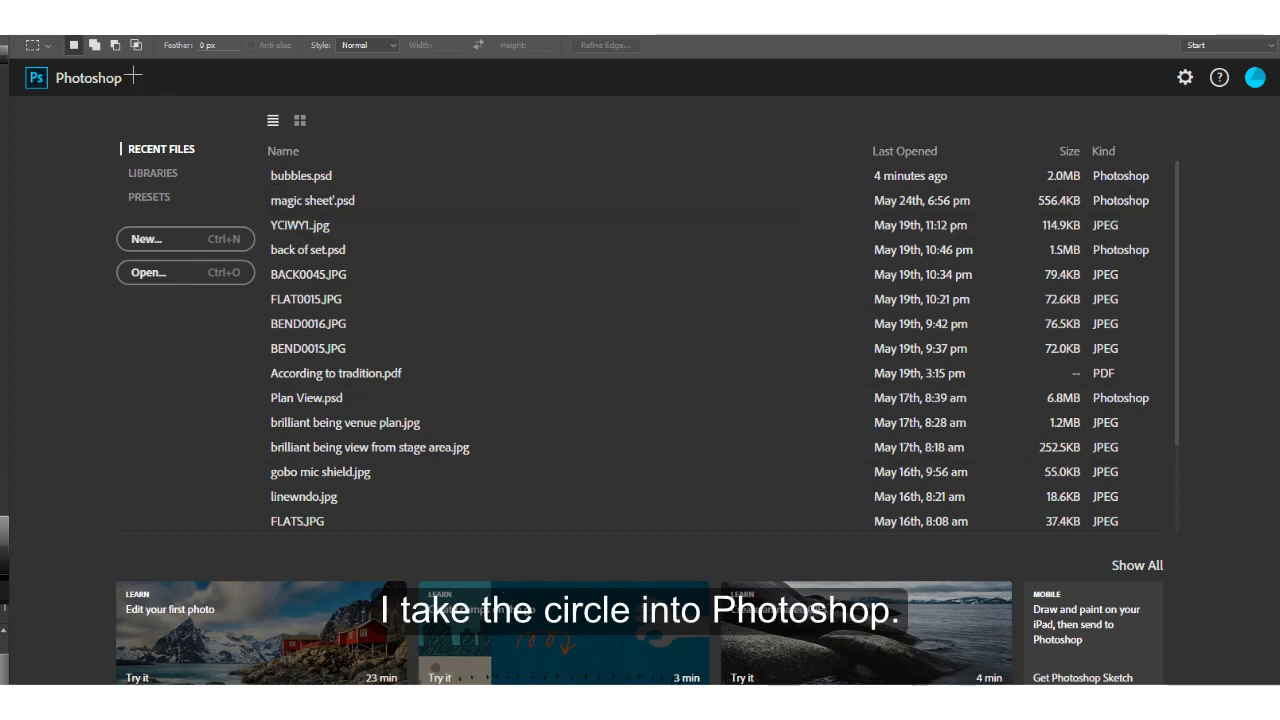
- Paste the circle into a new document, delete its white inside and outside, and add a brush layer
left_click(145, 239)
key("ctrl+v")
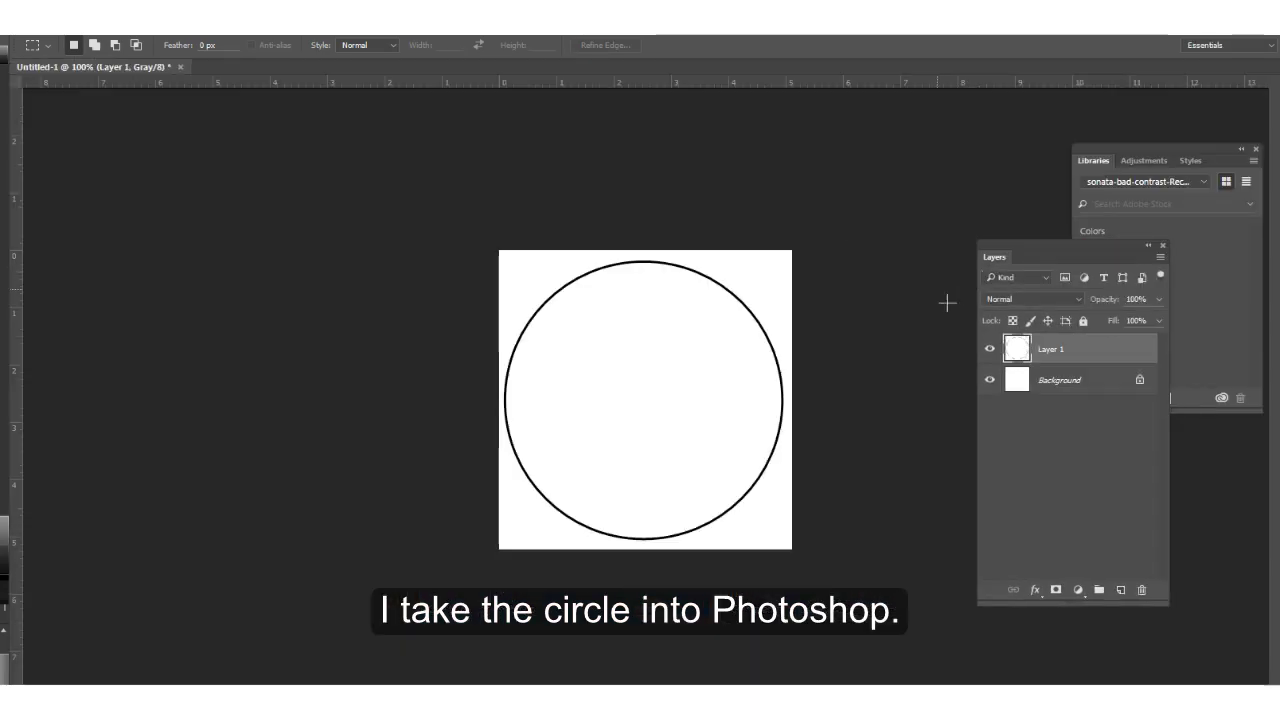
left_click(920, 208)
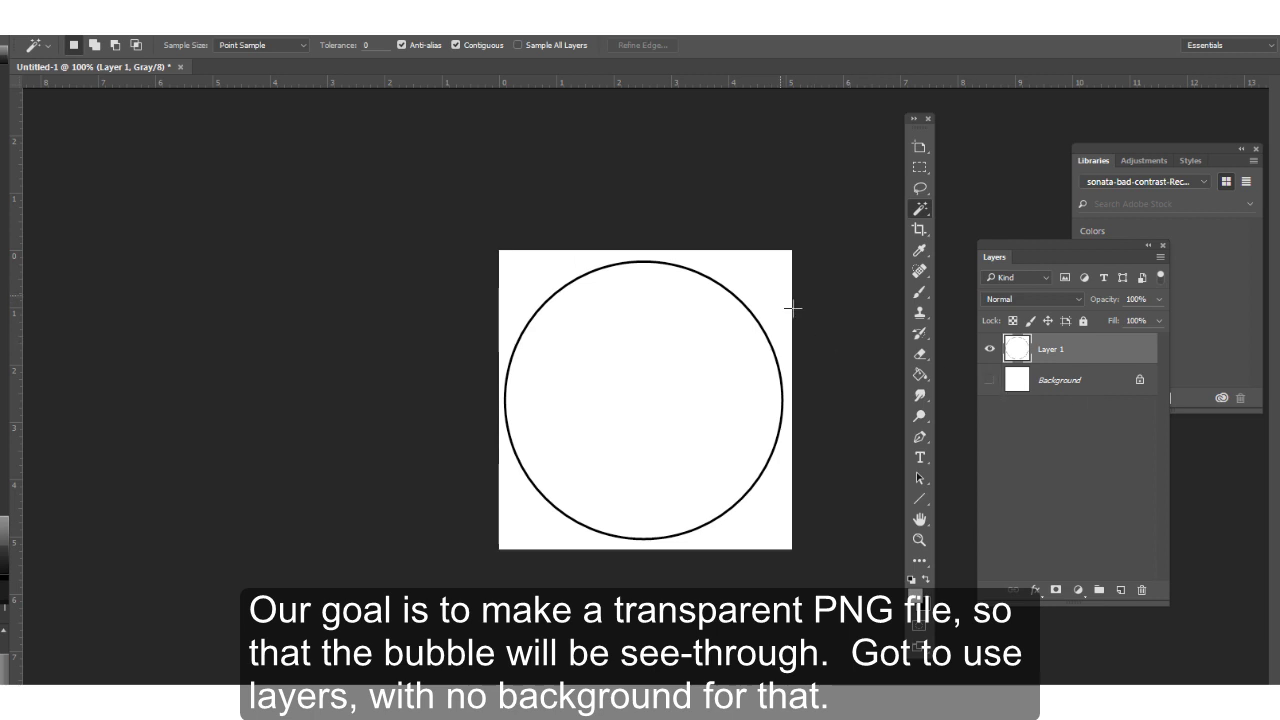
key("Delete")
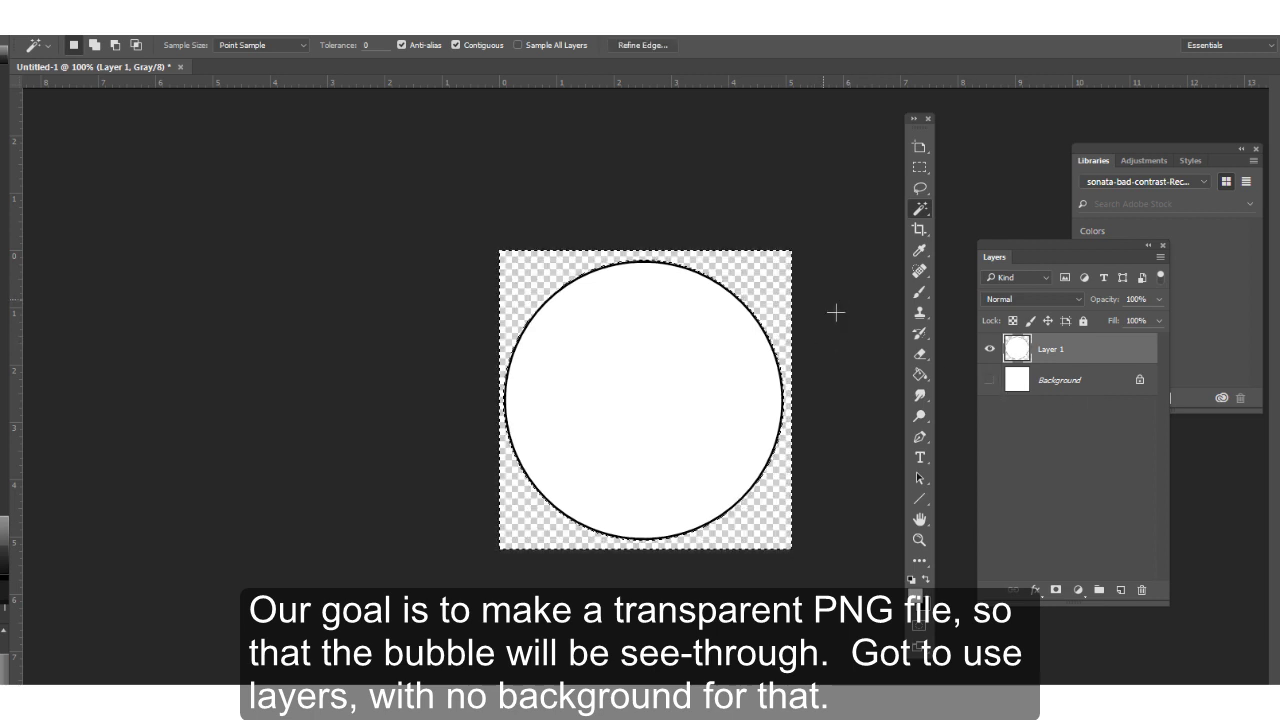
key("ctrl+shift+i")
key("Delete")
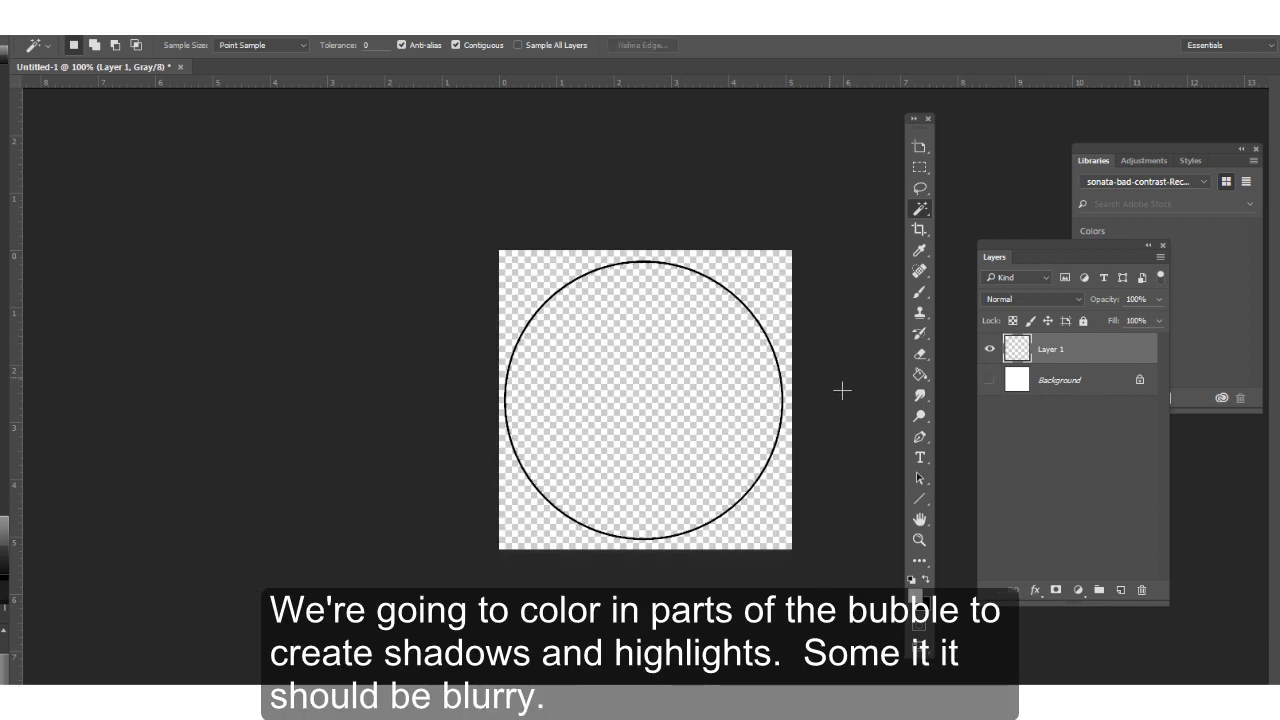
key("ctrl+shift+alt+n")
key("b")
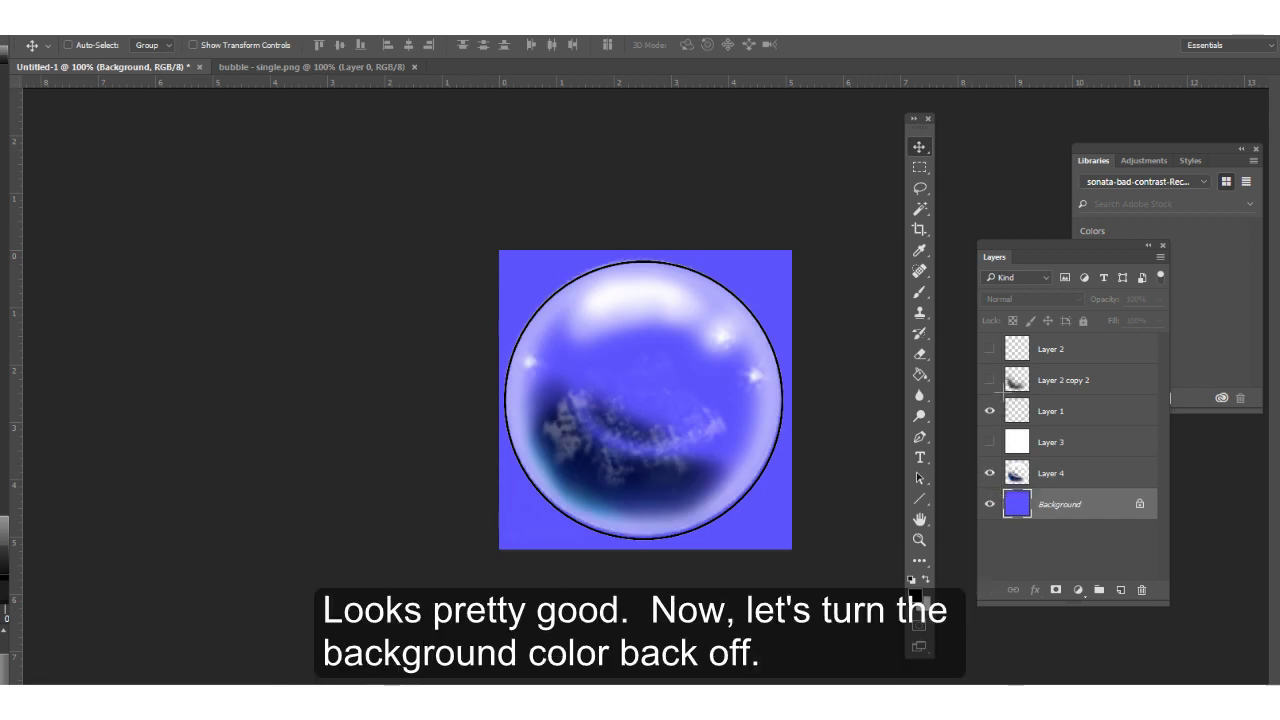
- Merge the visible shaded bubble layers and save the bubble as a PNG file
left_click(990, 380)
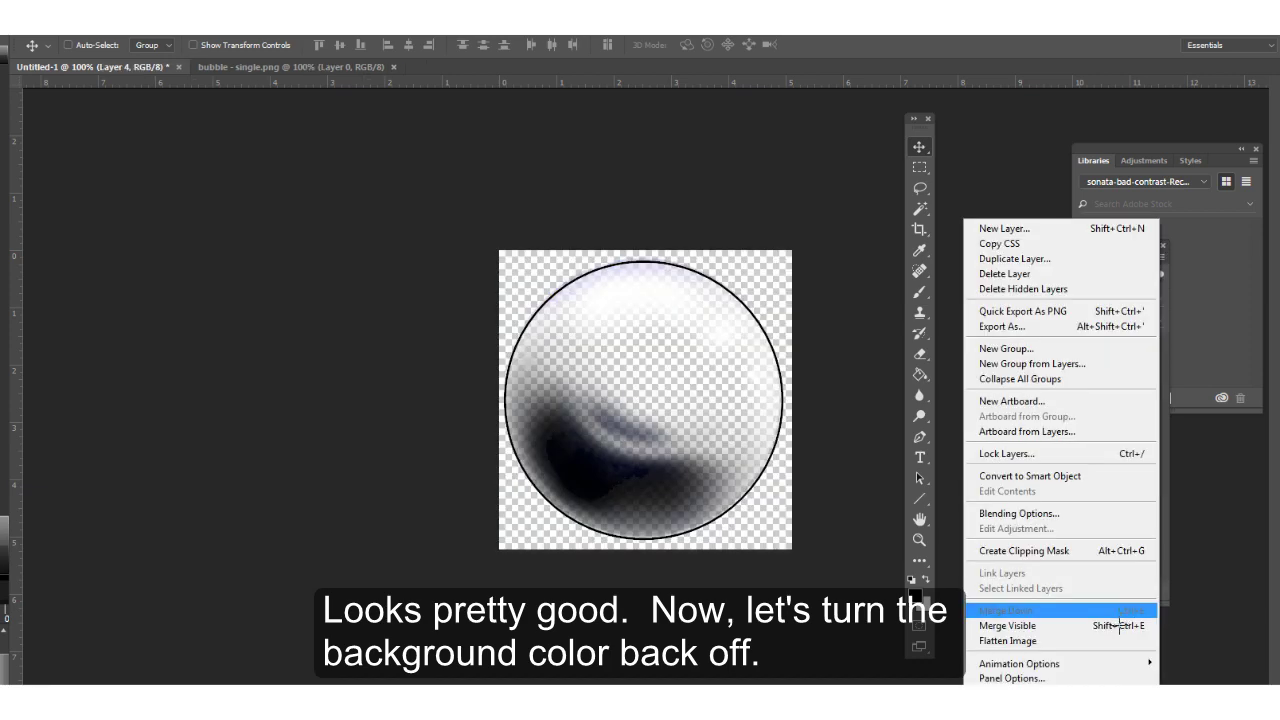
left_click(1114, 620)
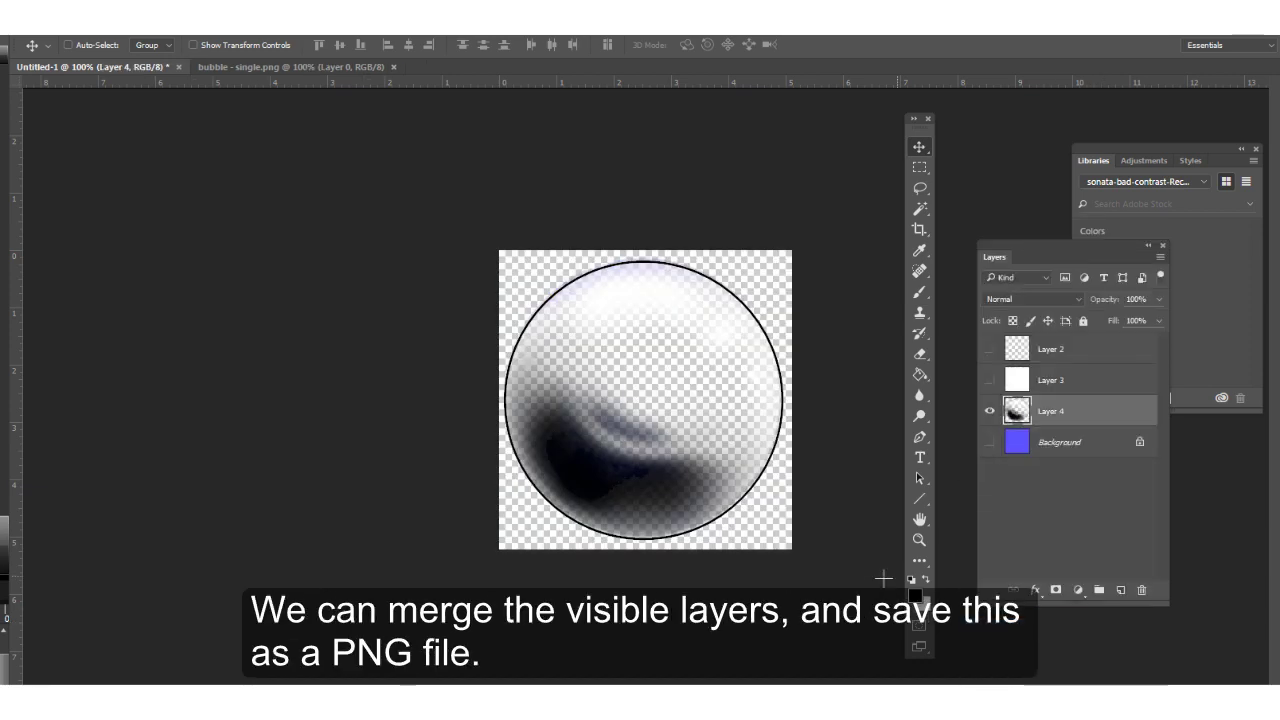
key("alt+f")
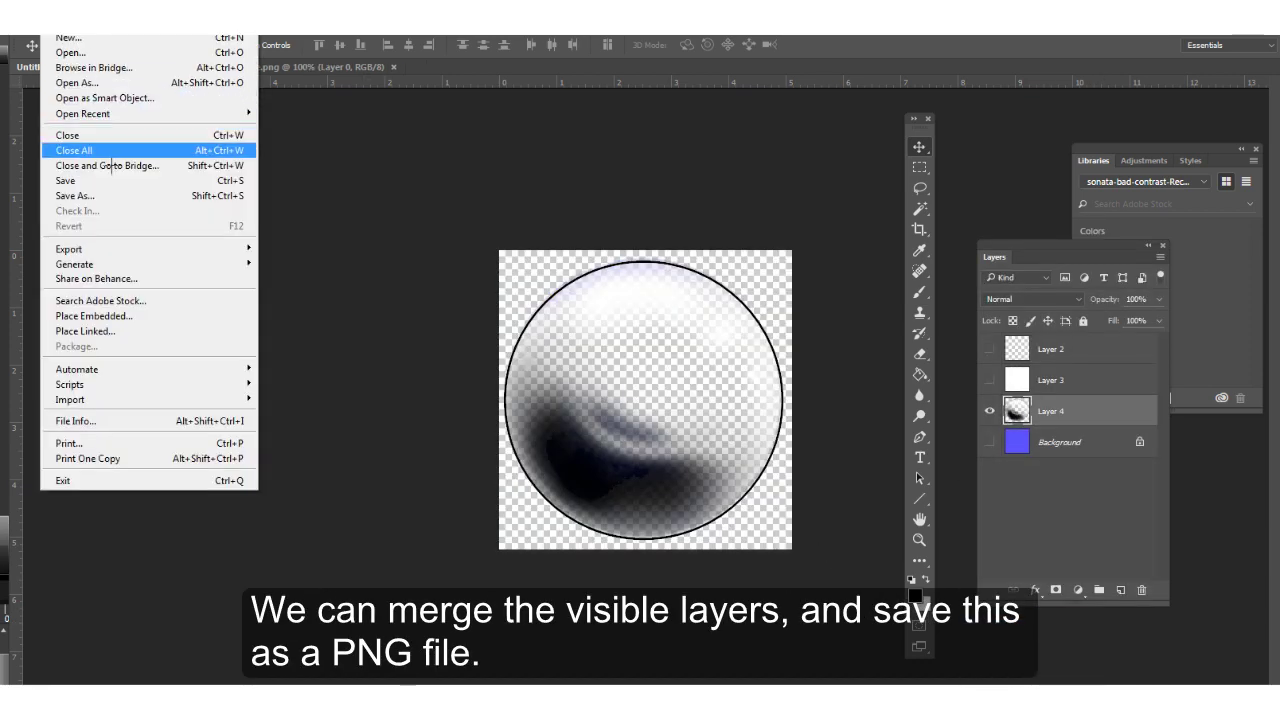
left_click(70, 196)
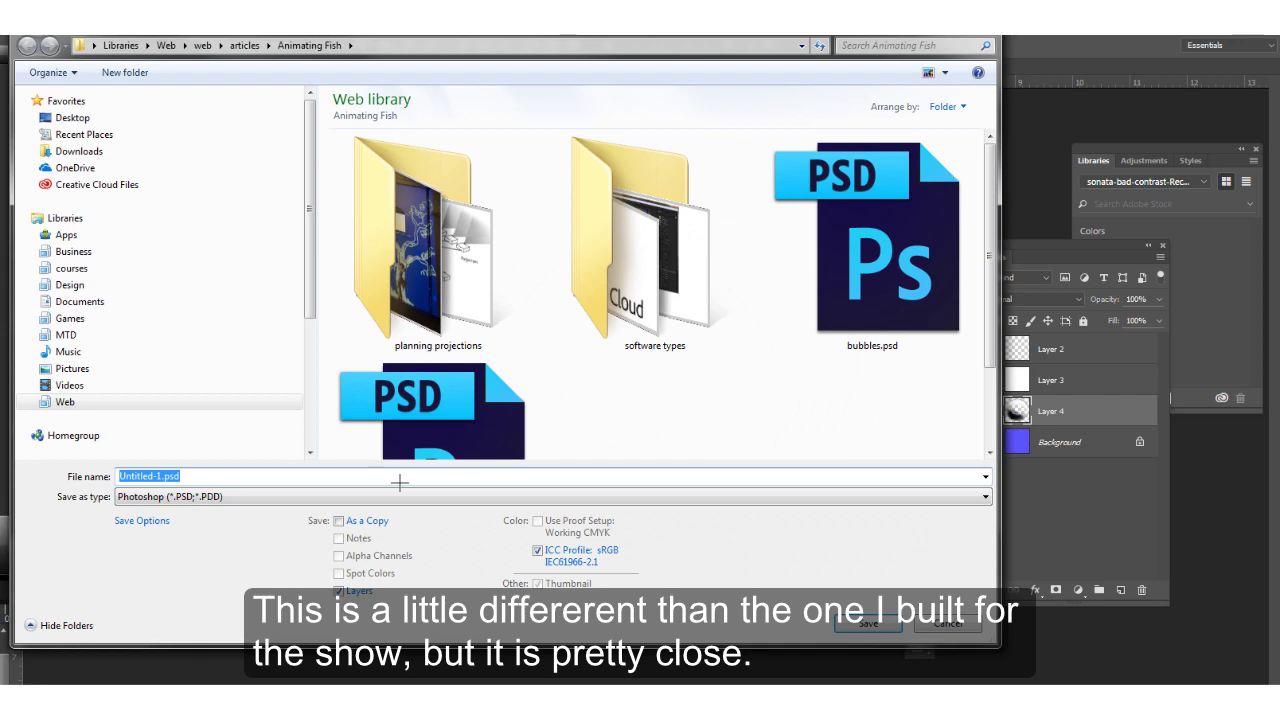
left_click(388, 497)
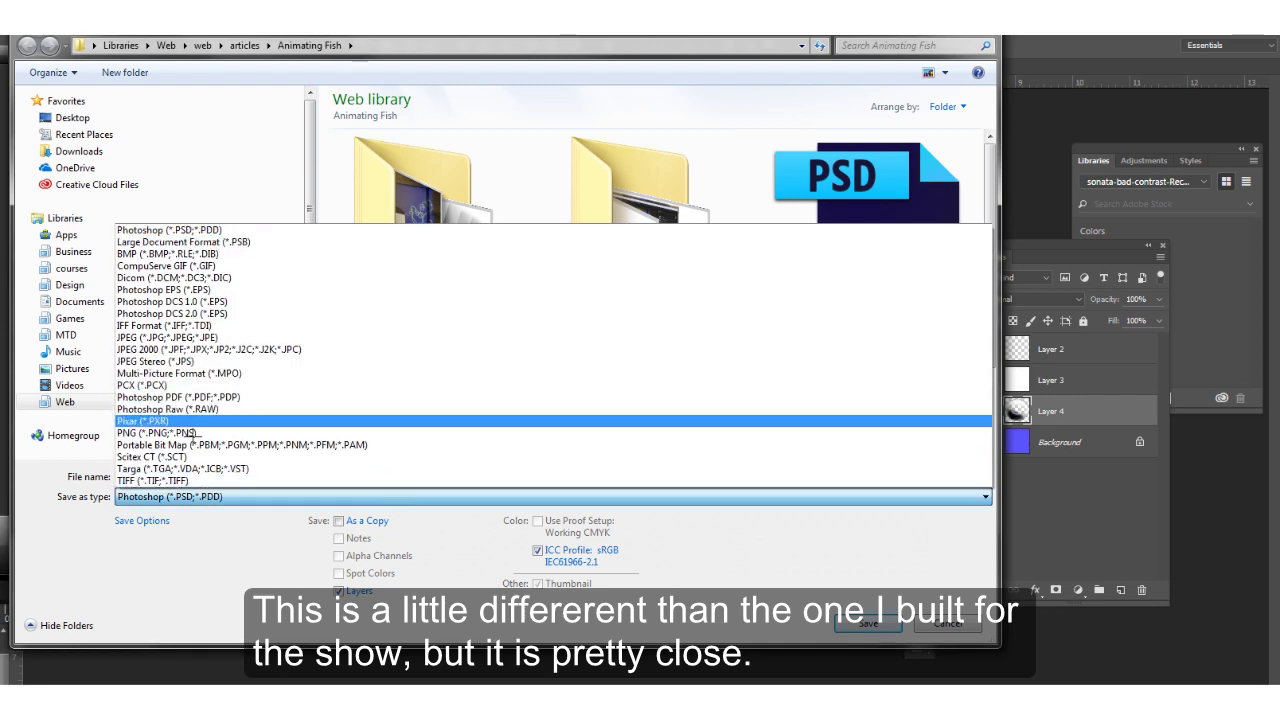
left_click(220, 432)
key("shift+Tab")
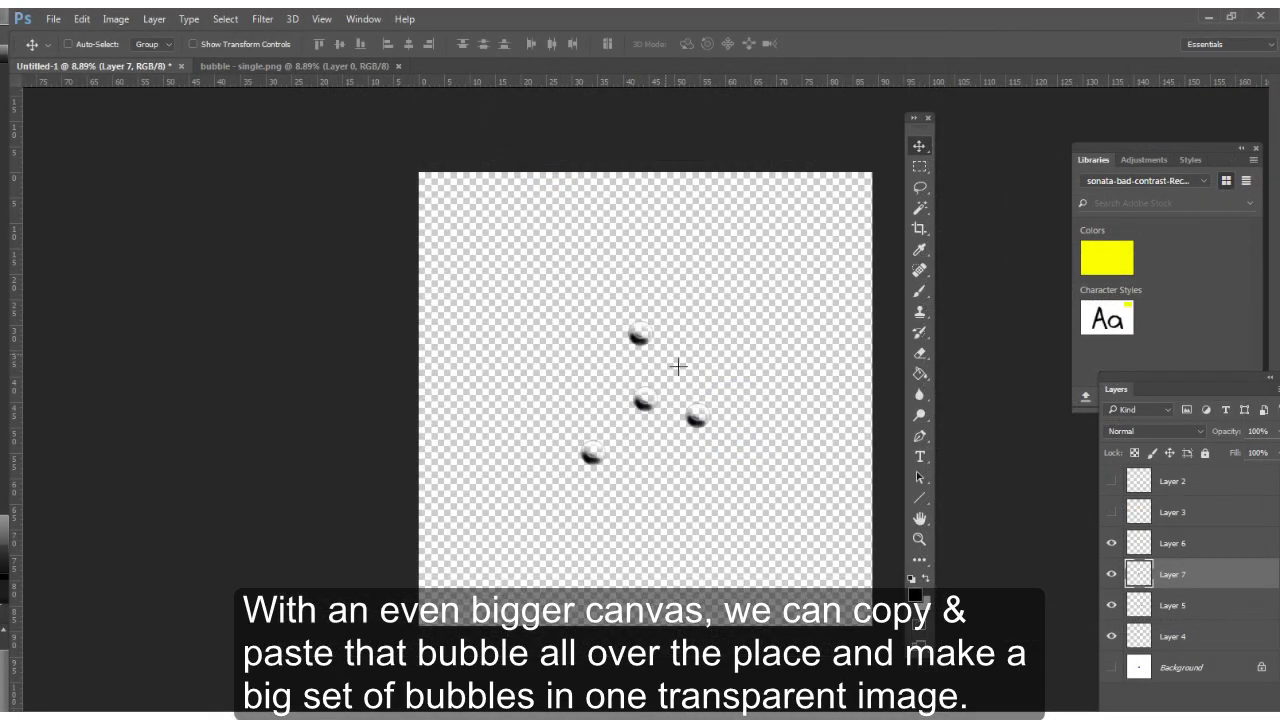
- Paste bubble copies and place them around the top, centre and right of the canvas
left_click_drag(678, 367, 548, 226)
left_click_drag(624, 357, 469, 278)
key("ctrl+v")
left_click_drag(646, 419, 479, 202)
key("ctrl+v")
left_click_drag(634, 371, 806, 288)
key("ctrl+v")
left_click_drag(684, 357, 791, 252)
- Place more bubble copies along the bottom edge, then merge Layer 16 into Layer 17
key("ctrl+v")
left_click_drag(628, 338, 776, 532)
key("ctrl+v")
left_click_drag(726, 448, 804, 579)
key("ctrl+v")
left_click_drag(763, 491, 685, 554)
key("ctrl+v")
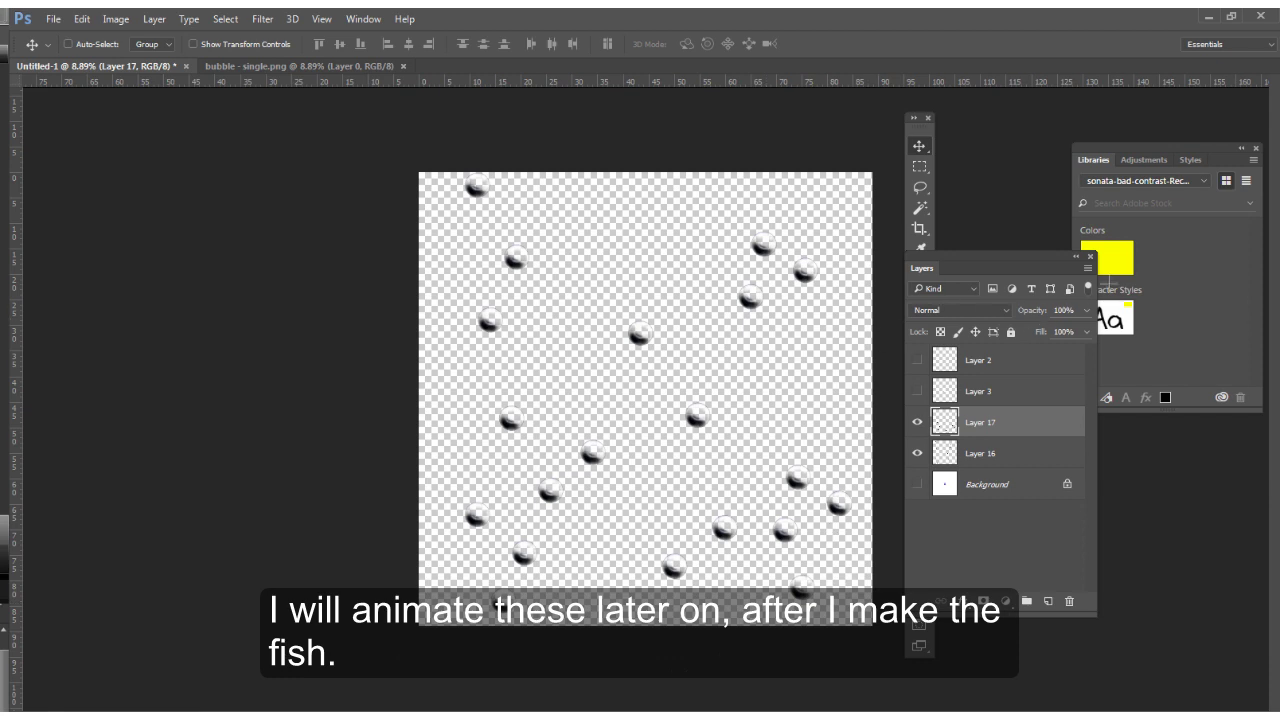
left_click(1088, 268)
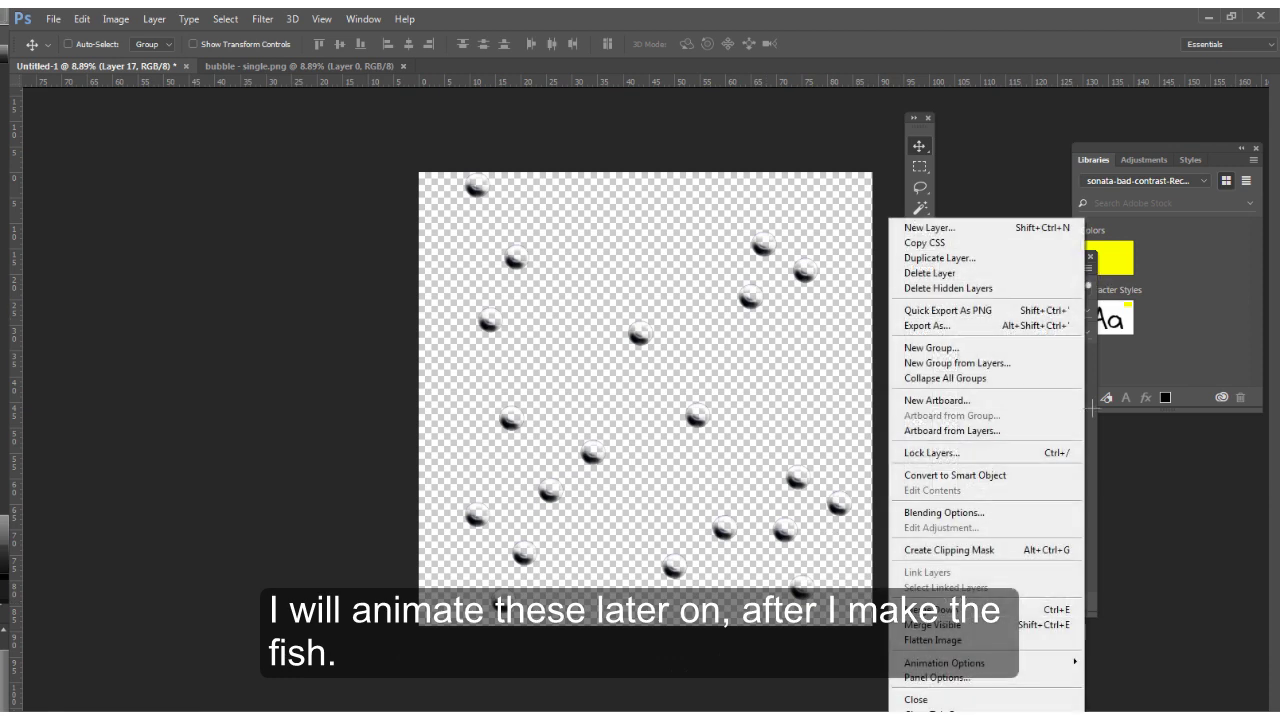
left_click(960, 620)
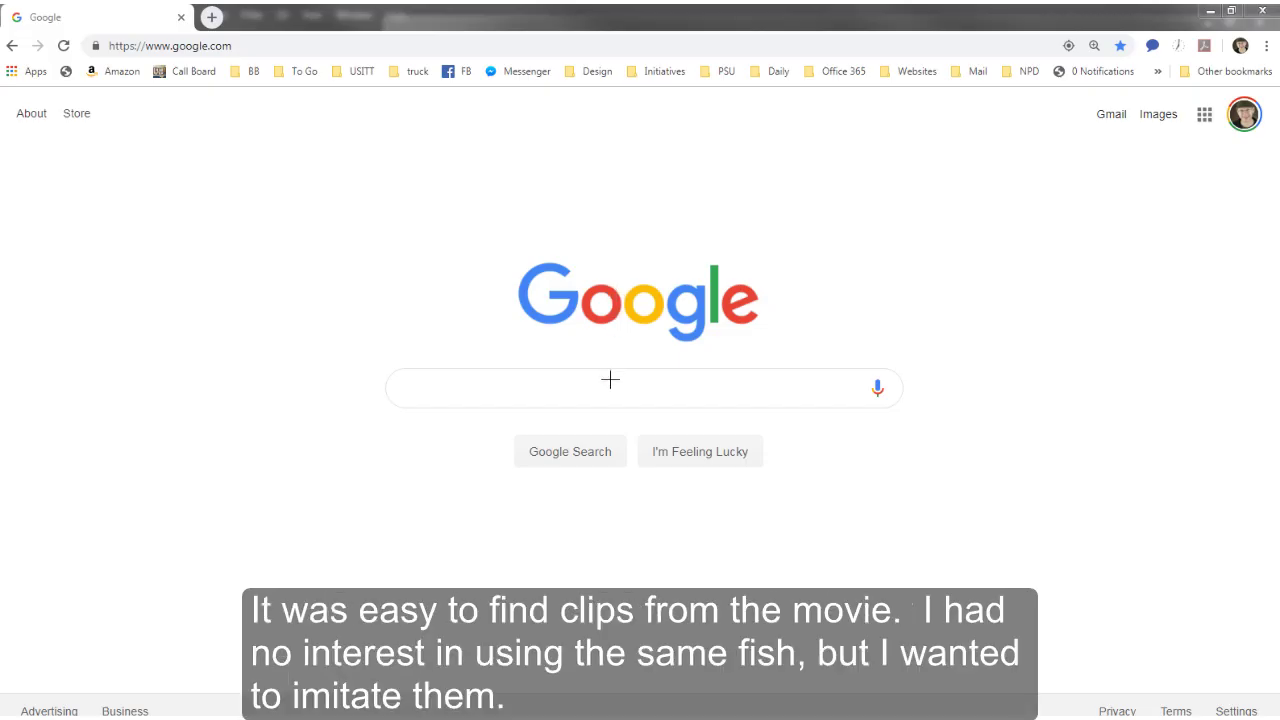
- Search for 'the little mermaid fish' and skip the clip ahead to about 2:40
left_click(606, 388)
type("the little mermaid fish")
key("Return")
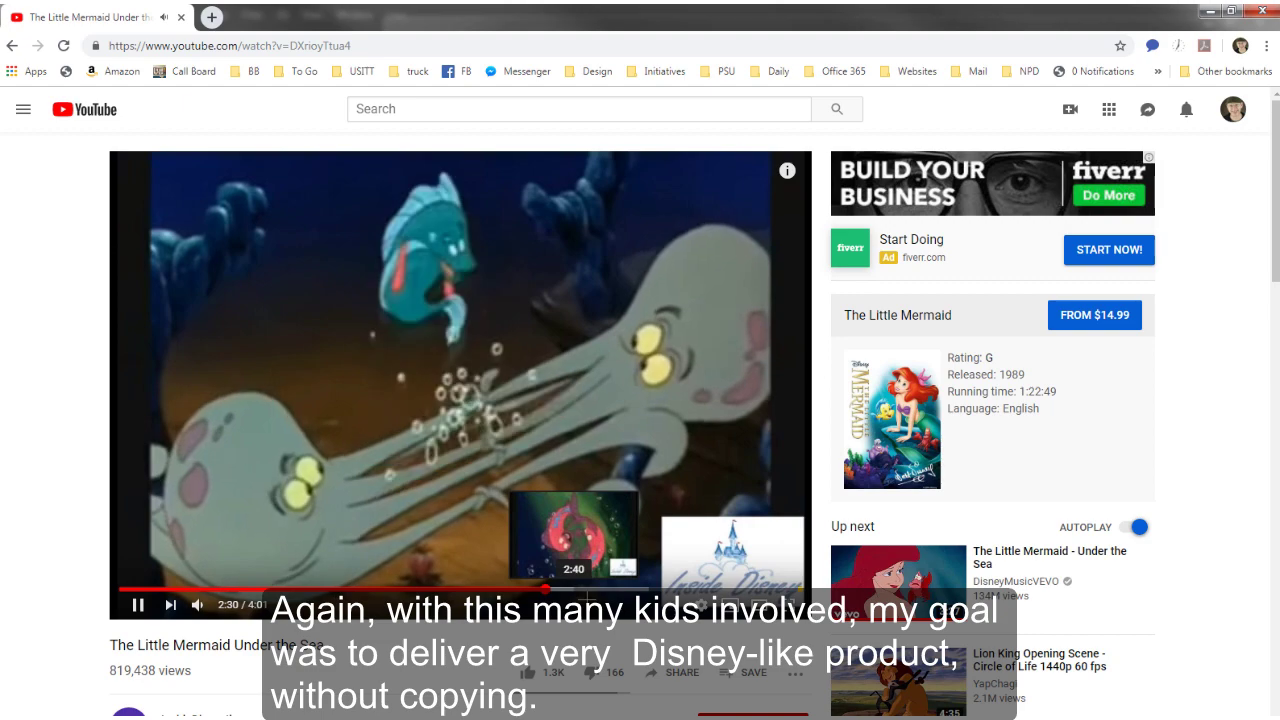
left_click(573, 590)
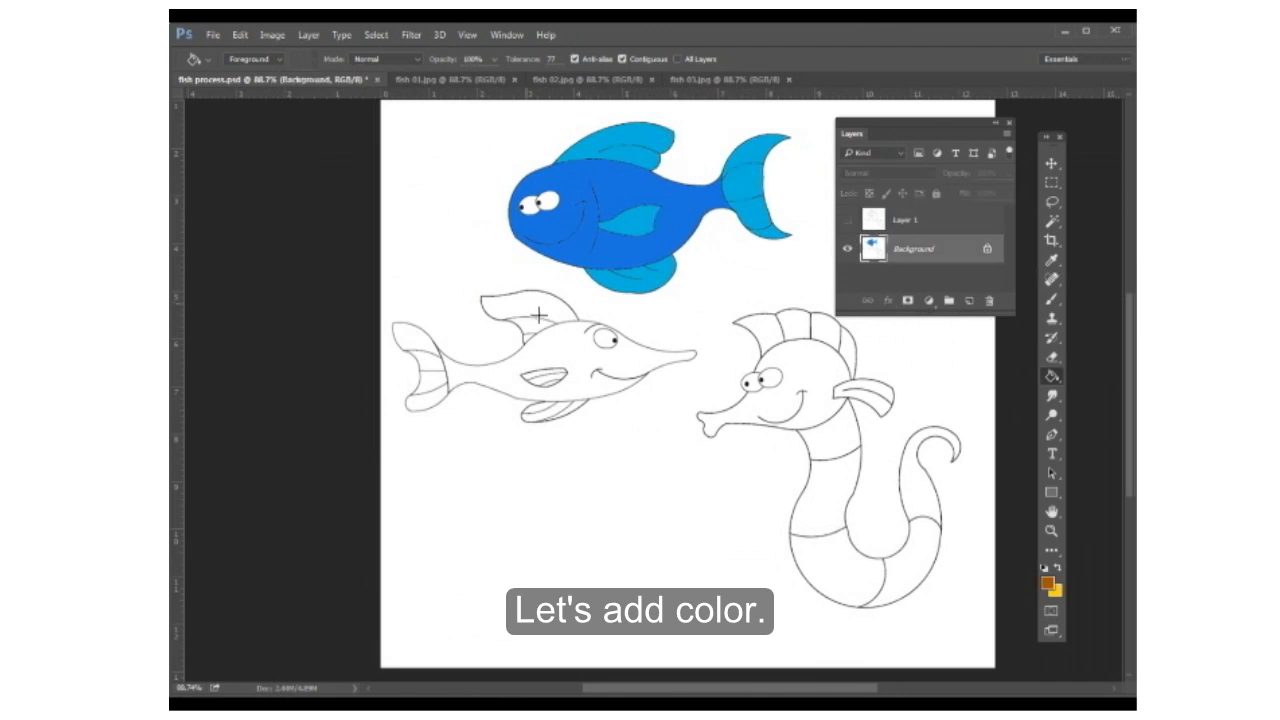
- Fill the swordfish's fins brown and its body yellow with the Paint Bucket
left_click(529, 302)
left_click(418, 360)
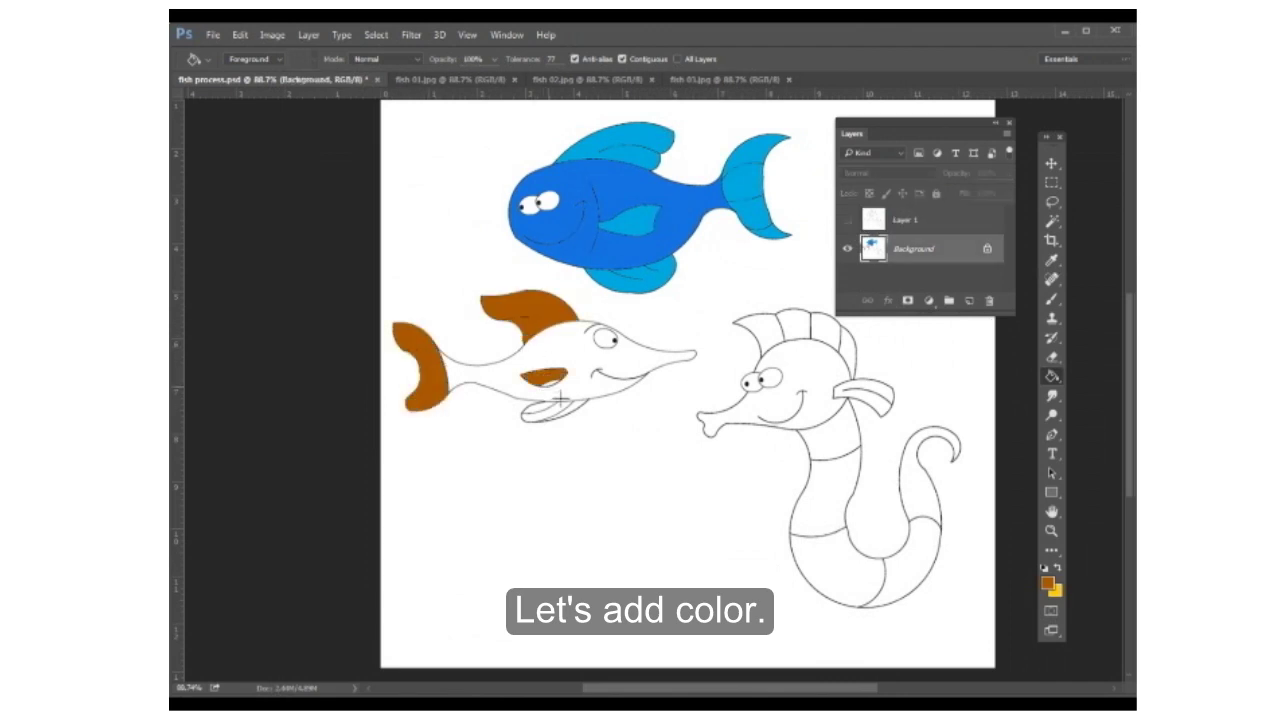
key("x")
left_click(560, 372)
- Fill the seahorse sections with dark and light purple, and make Layer 1 visible again
left_click(830, 570)
left_click(925, 470)
left_click(900, 560)
left_click(760, 400)
left_click(825, 420)
left_click(848, 219)
left_click(1007, 133)
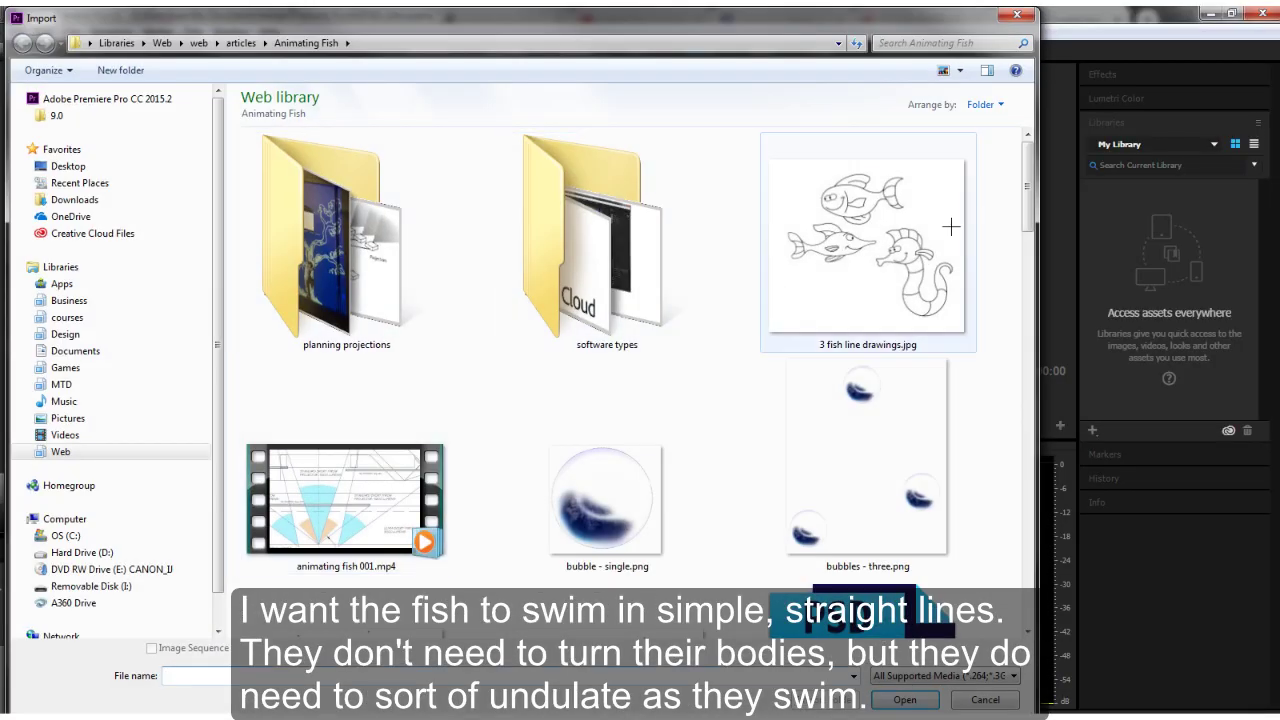
- Import fish 02.jpg and place it on a new sequence timeline
scroll(955, 220, "down", 5)
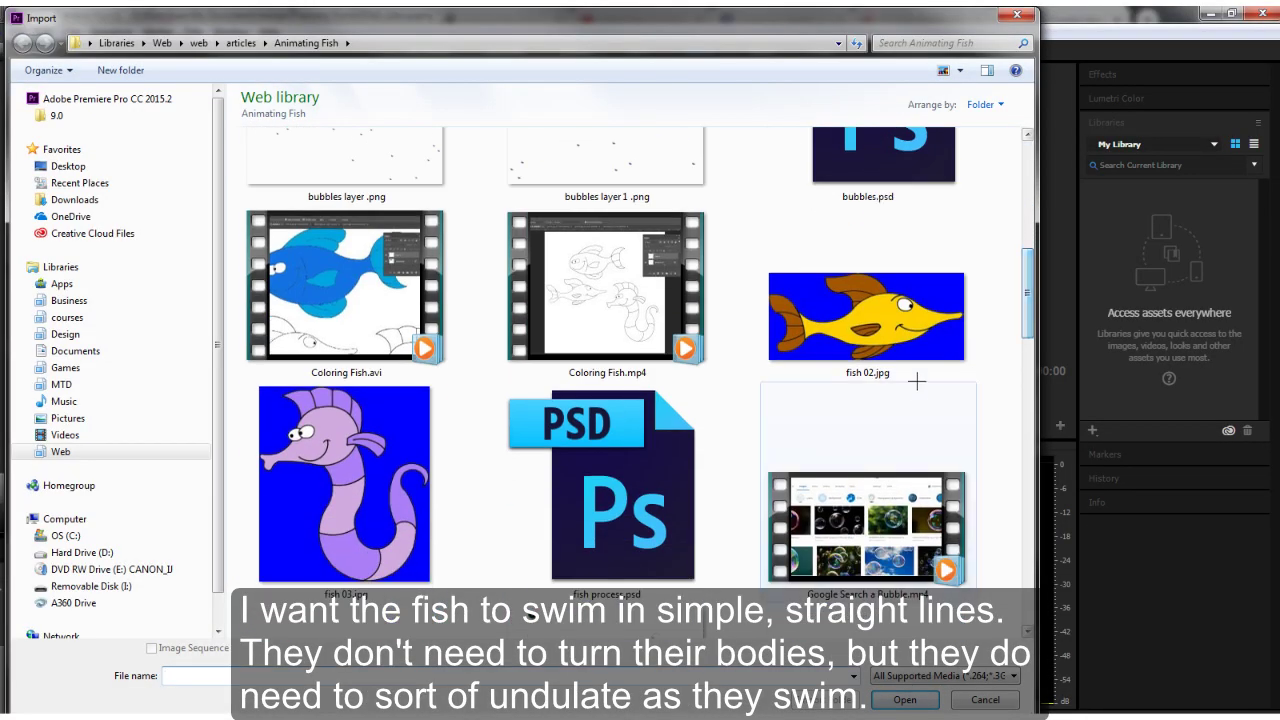
double_click(908, 344)
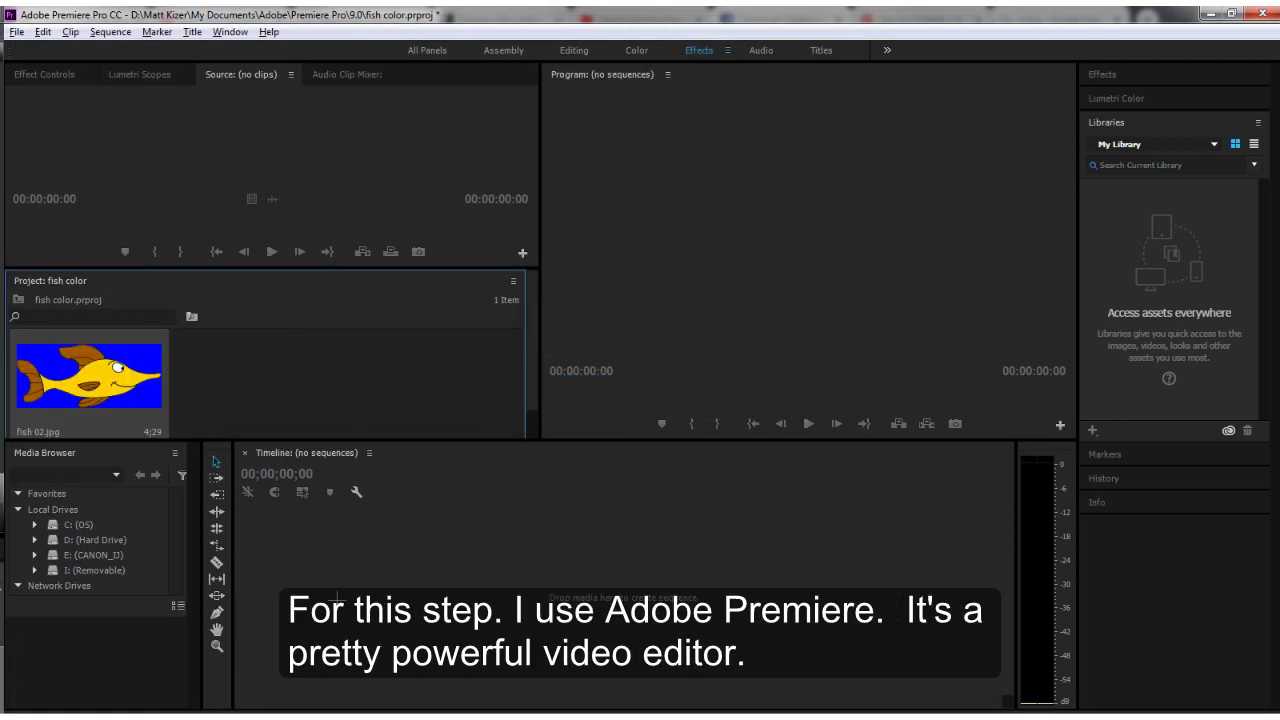
left_click_drag(337, 598, 345, 605)
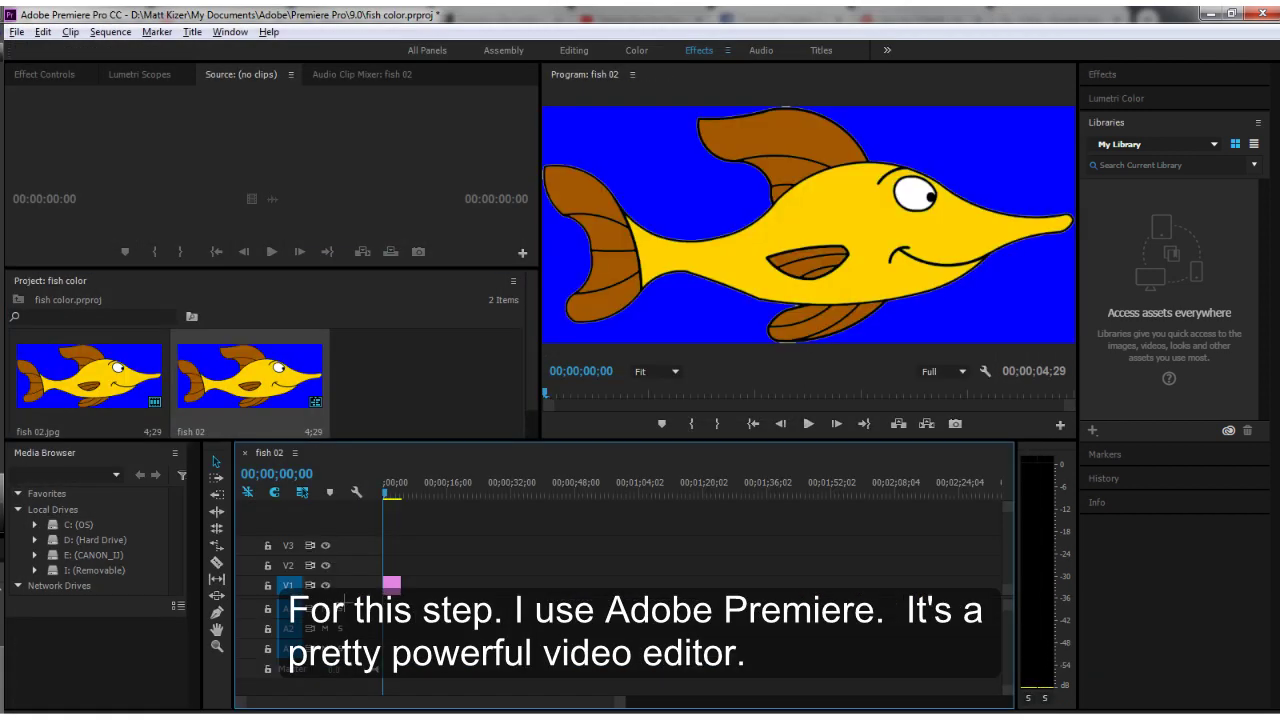
- Apply the Wave Warp effect to the fish clip and preview the ripples
left_click(1165, 86)
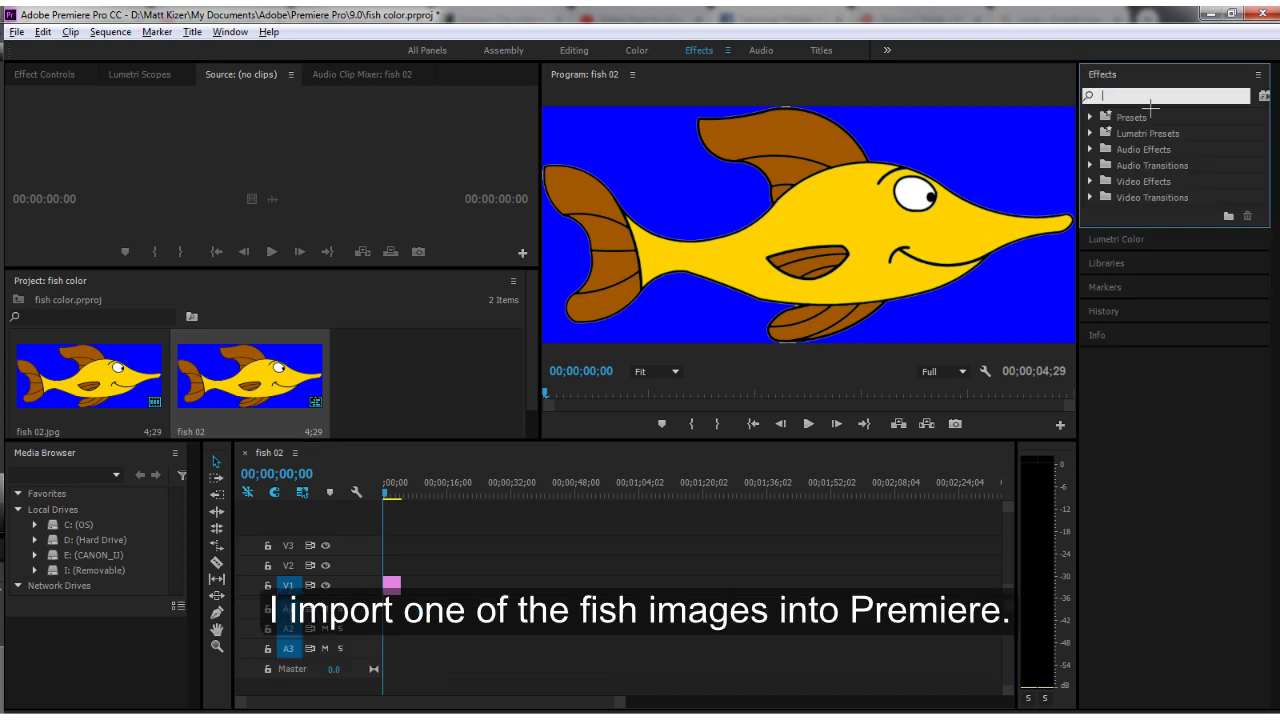
type("wave")
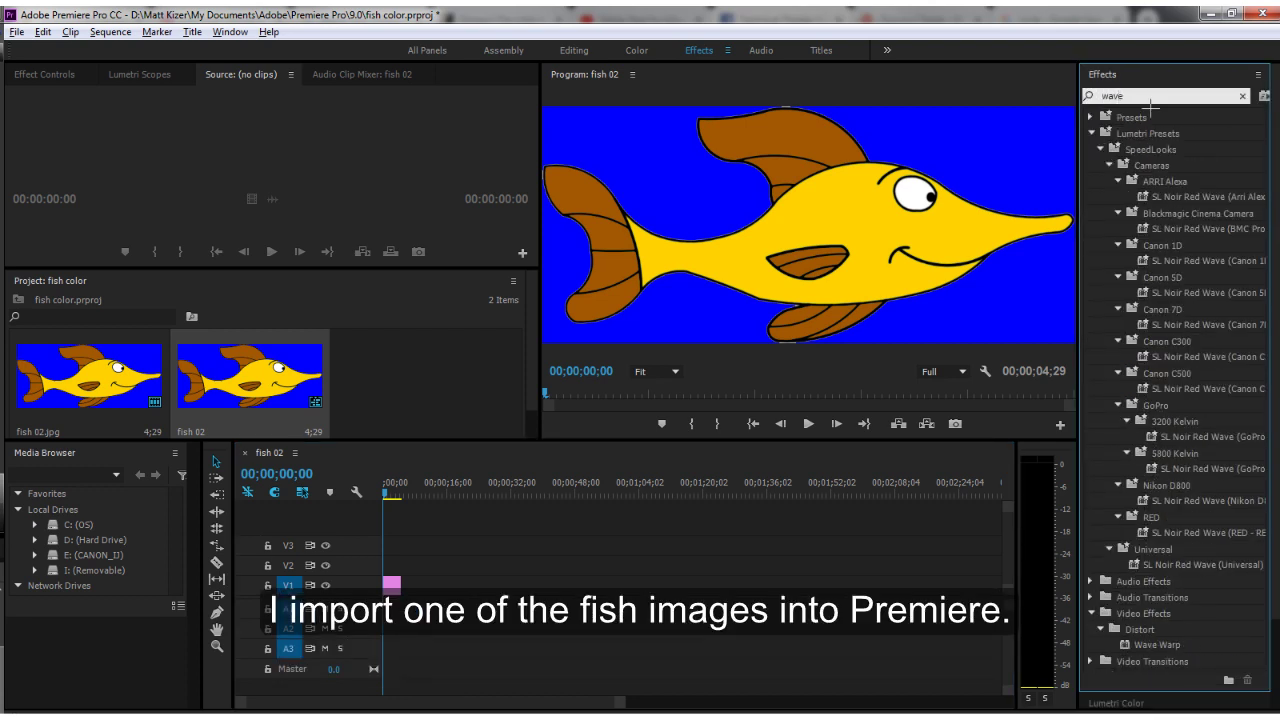
left_click(1150, 646)
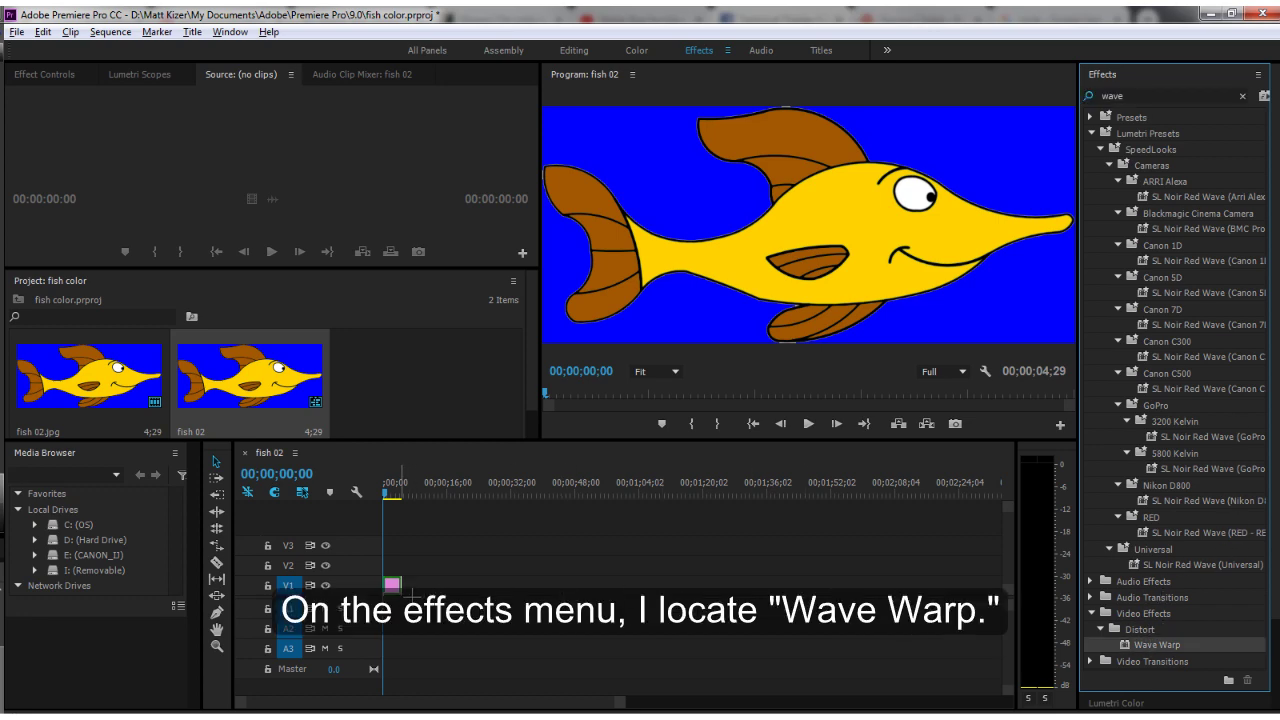
left_click_drag(408, 595, 402, 592)
key("backslash")
left_click(808, 424)
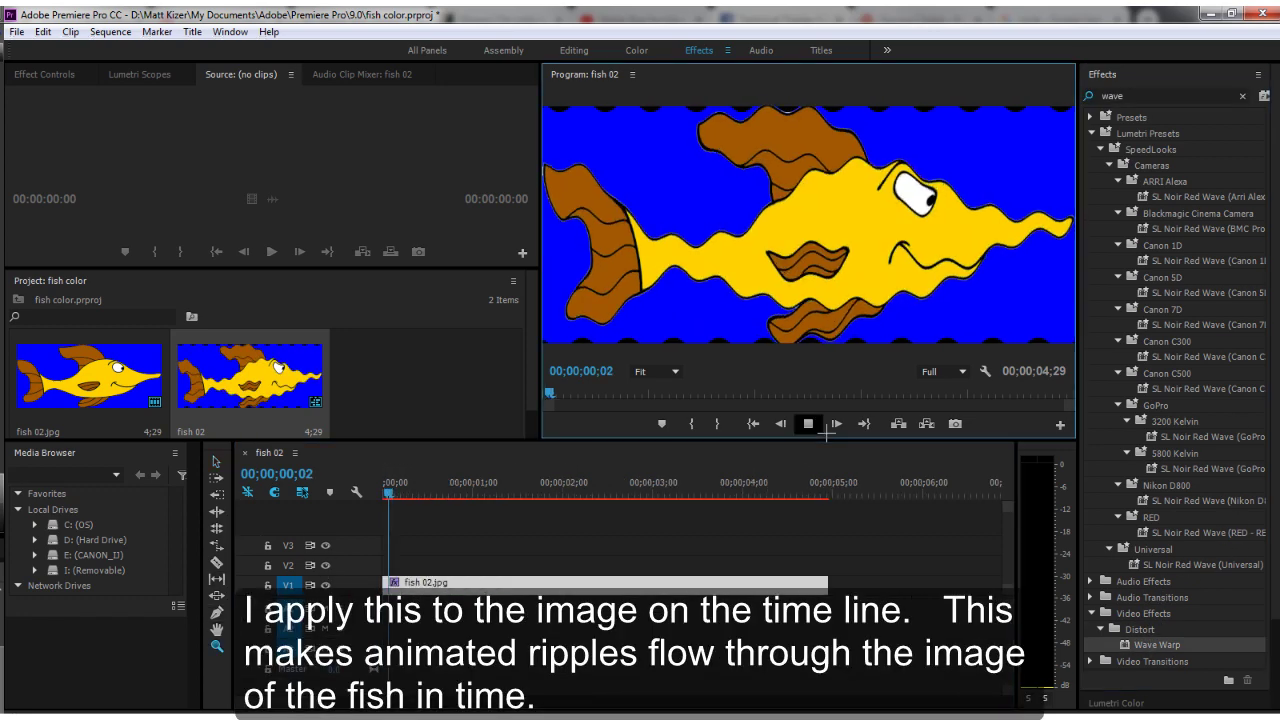
left_click(826, 432)
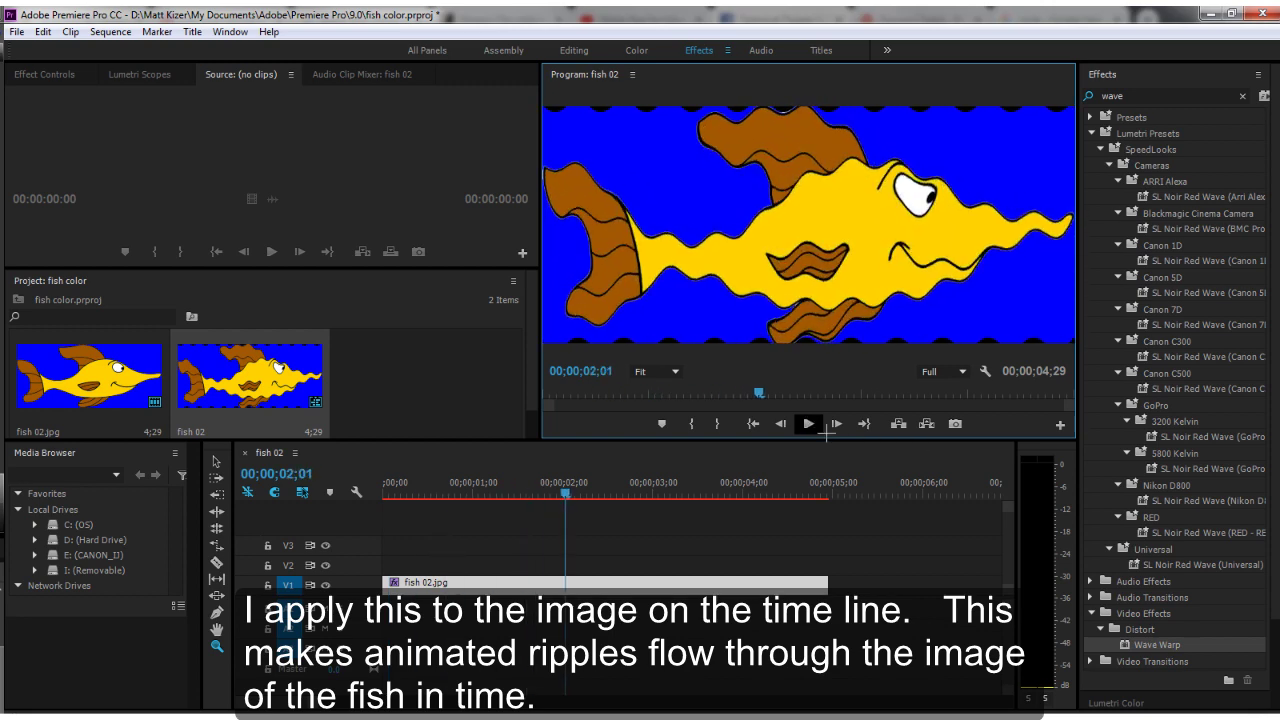
- Set Wave Warp's wave width to 201 with Pinning on All Edges
left_click(37, 74)
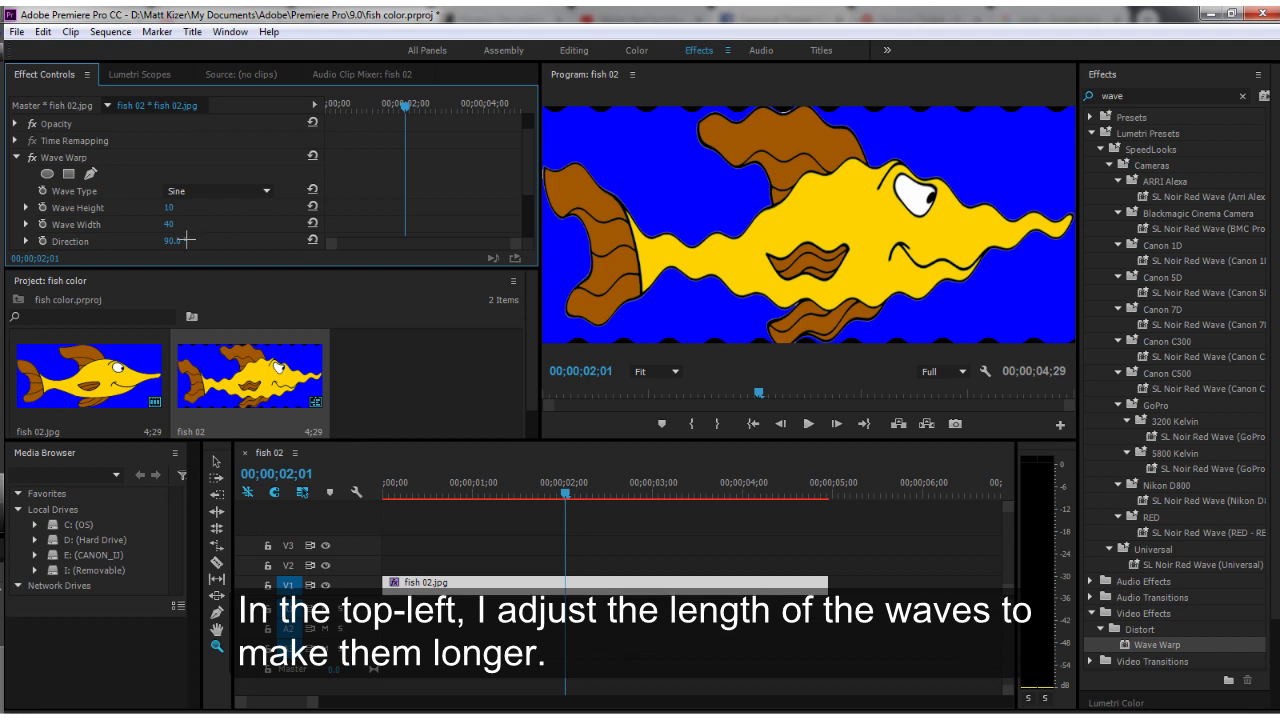
left_click_drag(168, 224, 280, 224)
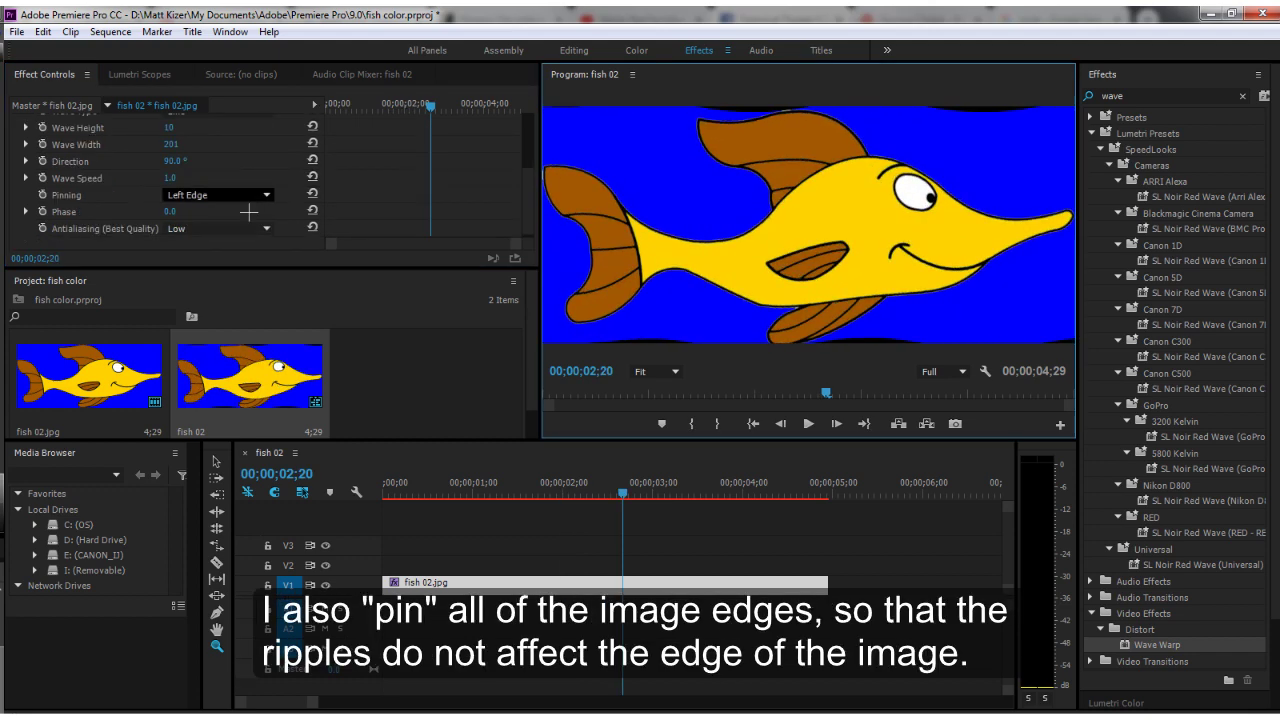
left_click(243, 197)
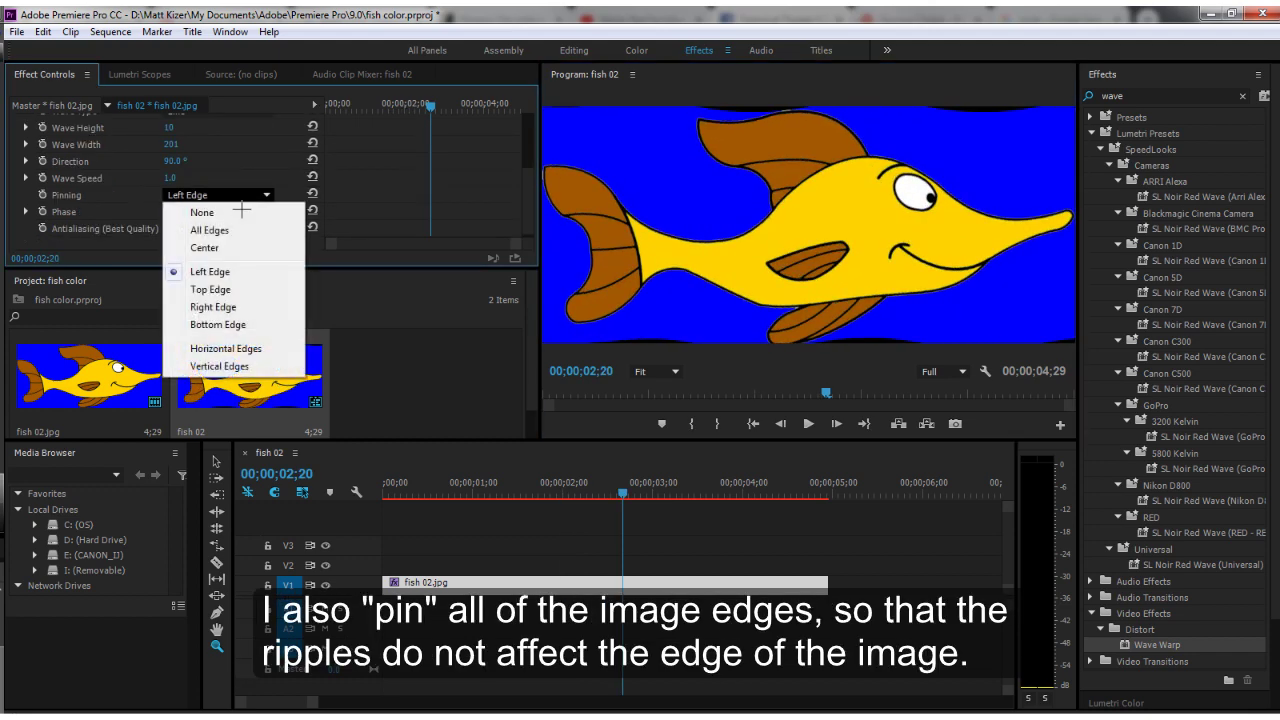
left_click(220, 231)
left_click(808, 423)
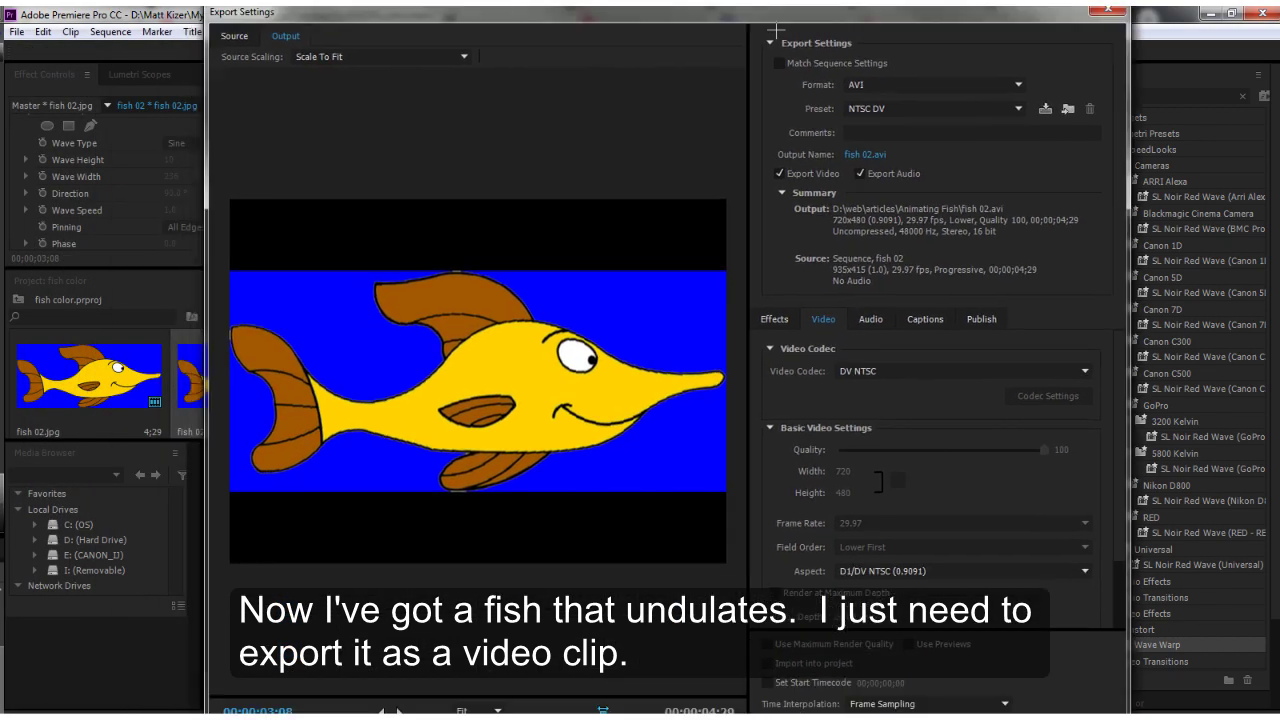
- Start choosing the Animating Fish folder as the AVI export destination
left_click(870, 160)
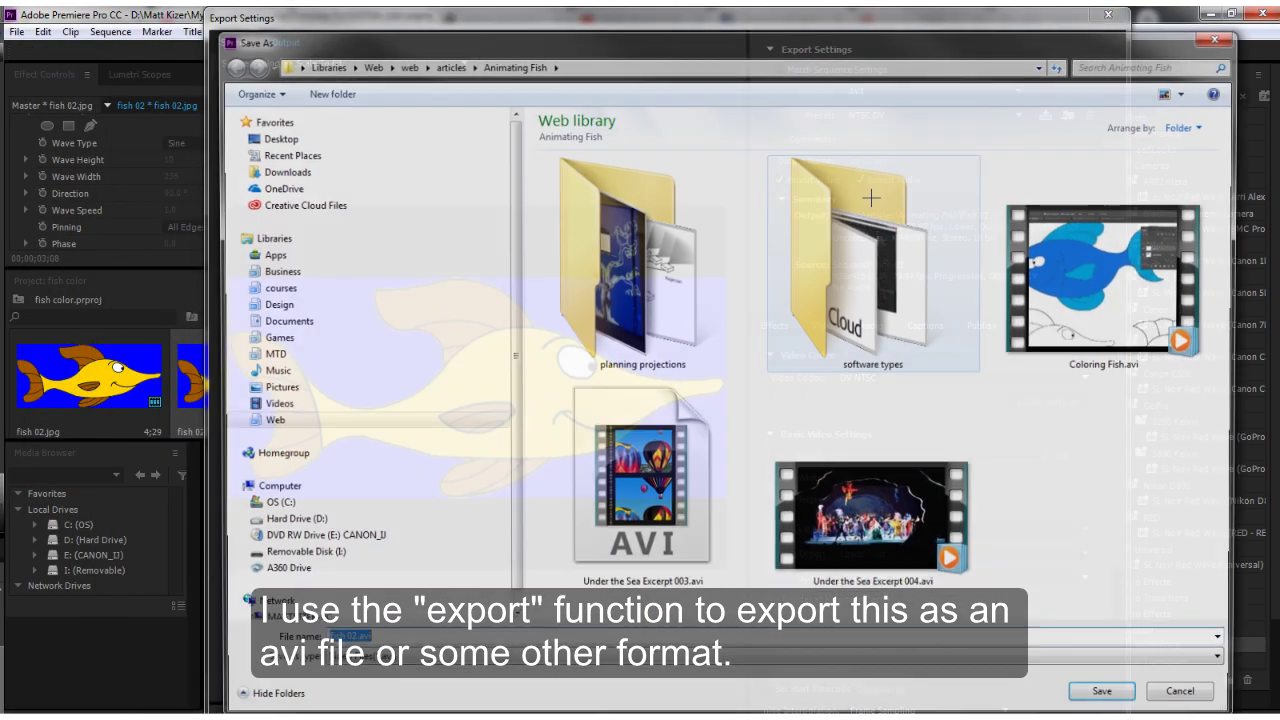
key("alt+Down")
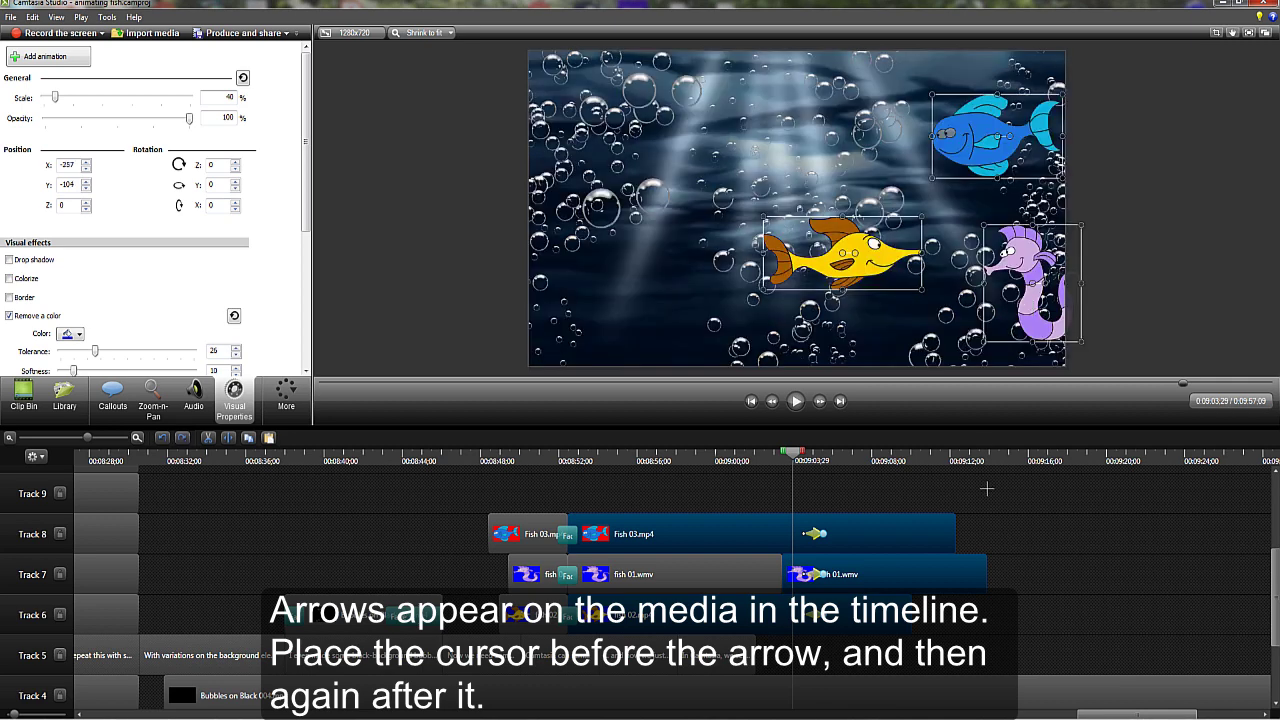
- Deselect the three fish clips and select just the seahorse clip on Track 7
left_click(1033, 517)
left_click(900, 575)
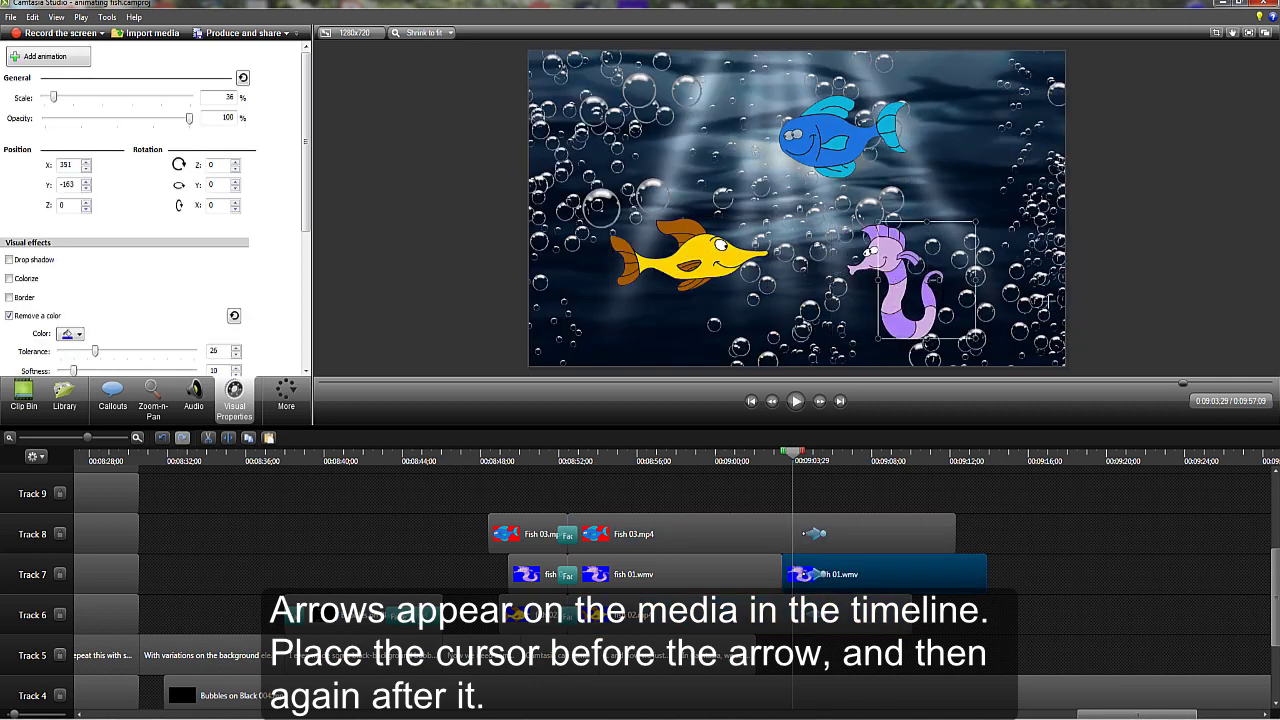